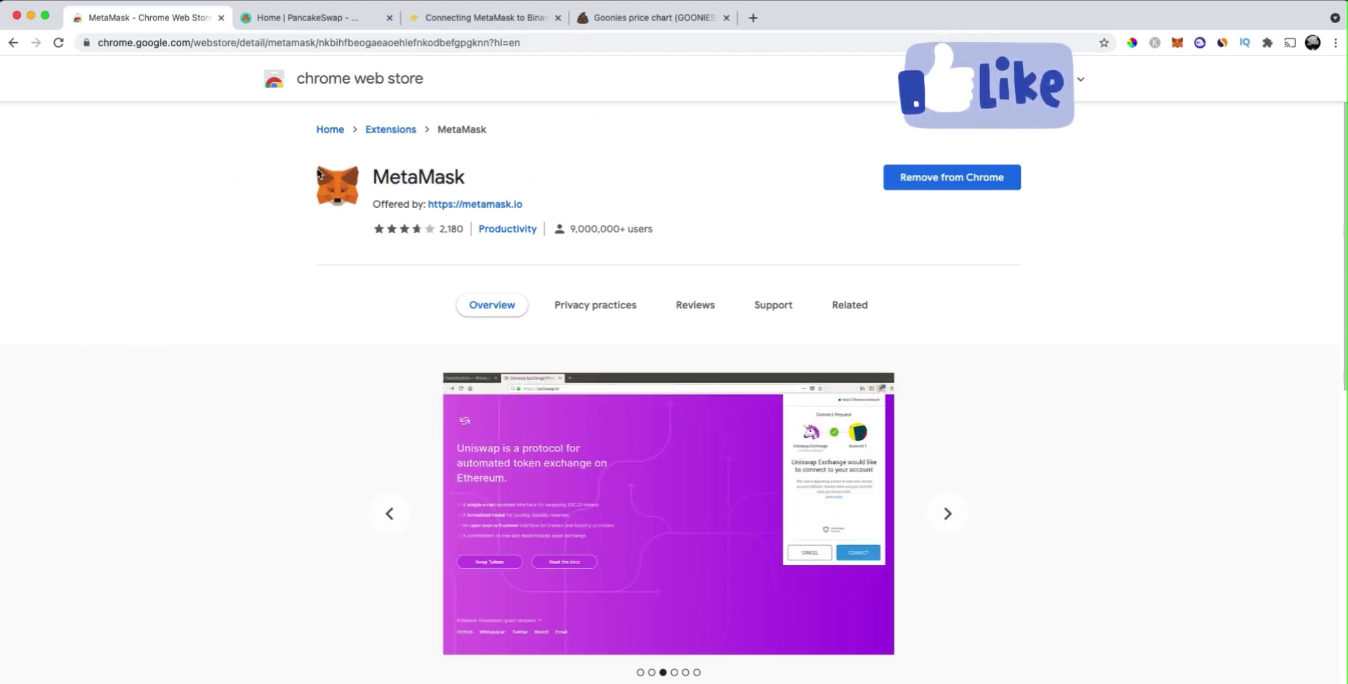
# - Review the MetaMask listing in the Chrome Web Store and check the browser's list of installed extensions
pyautogui.moveTo(476, 181); pyautogui.dragTo(398, 180)
pyautogui.click(390, 180)
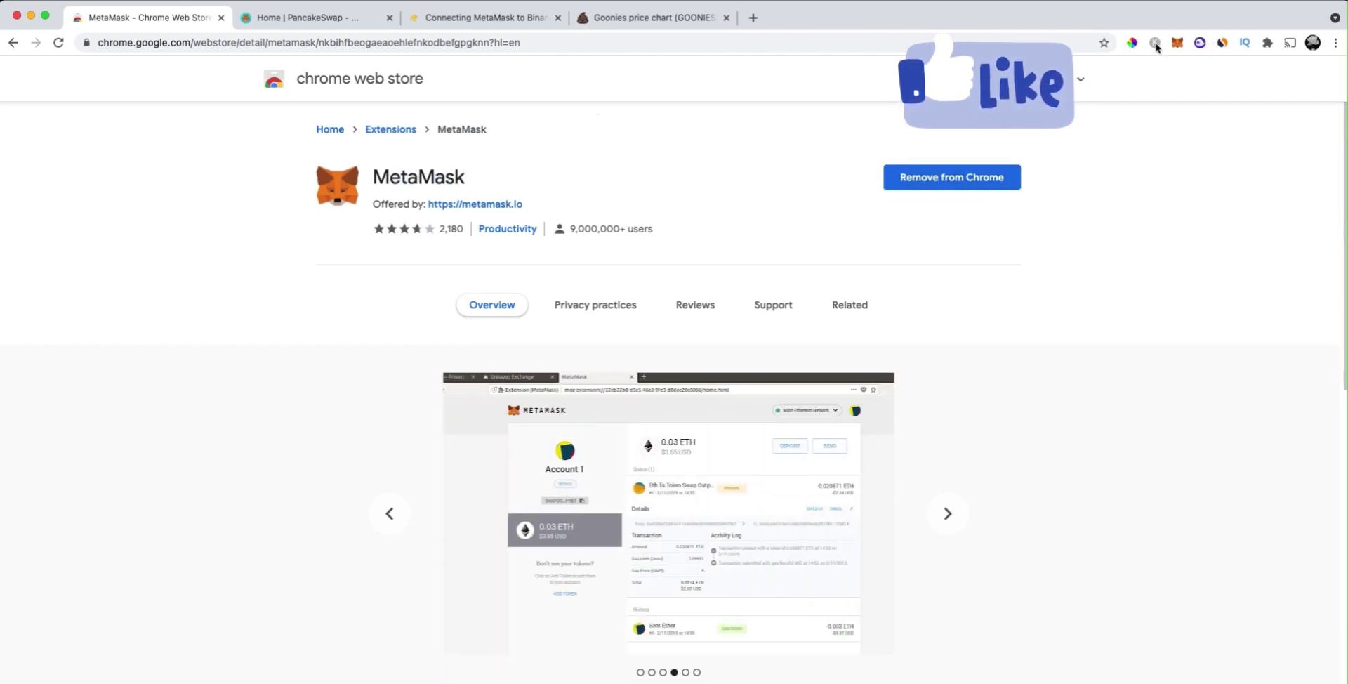
pyautogui.click(1267, 43)
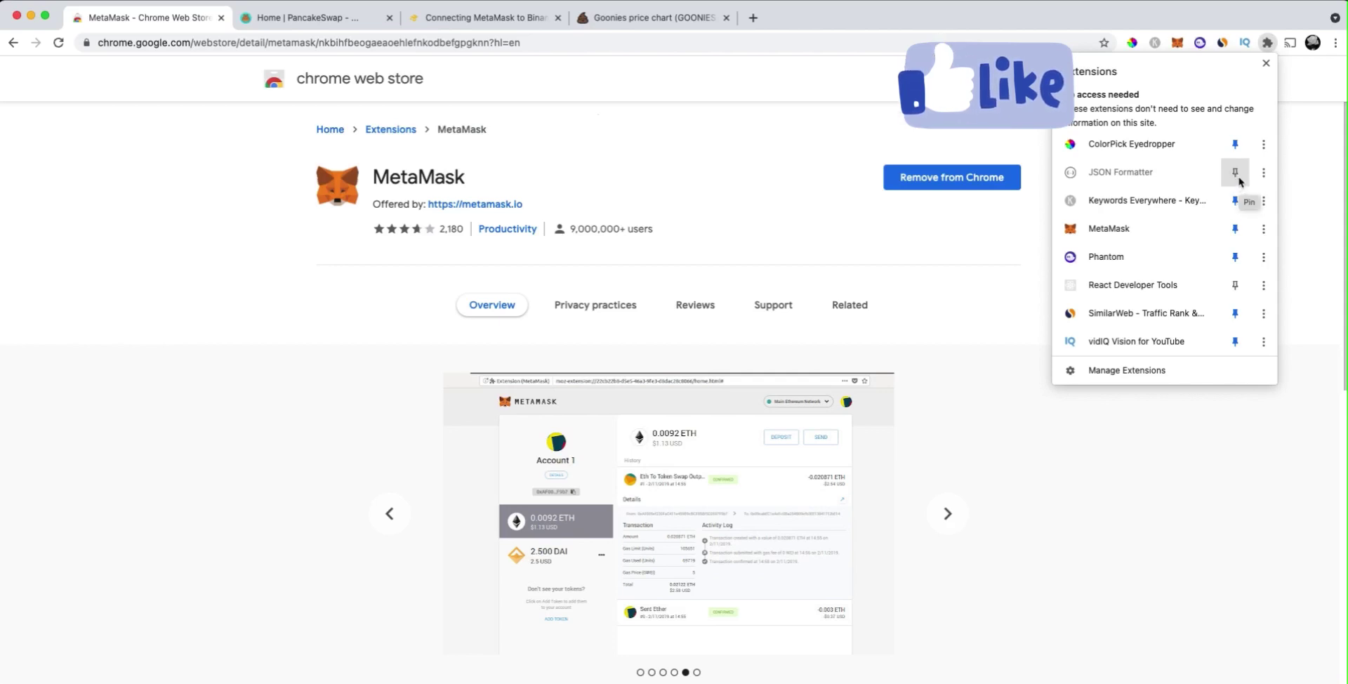
pyautogui.click(1292, 182)
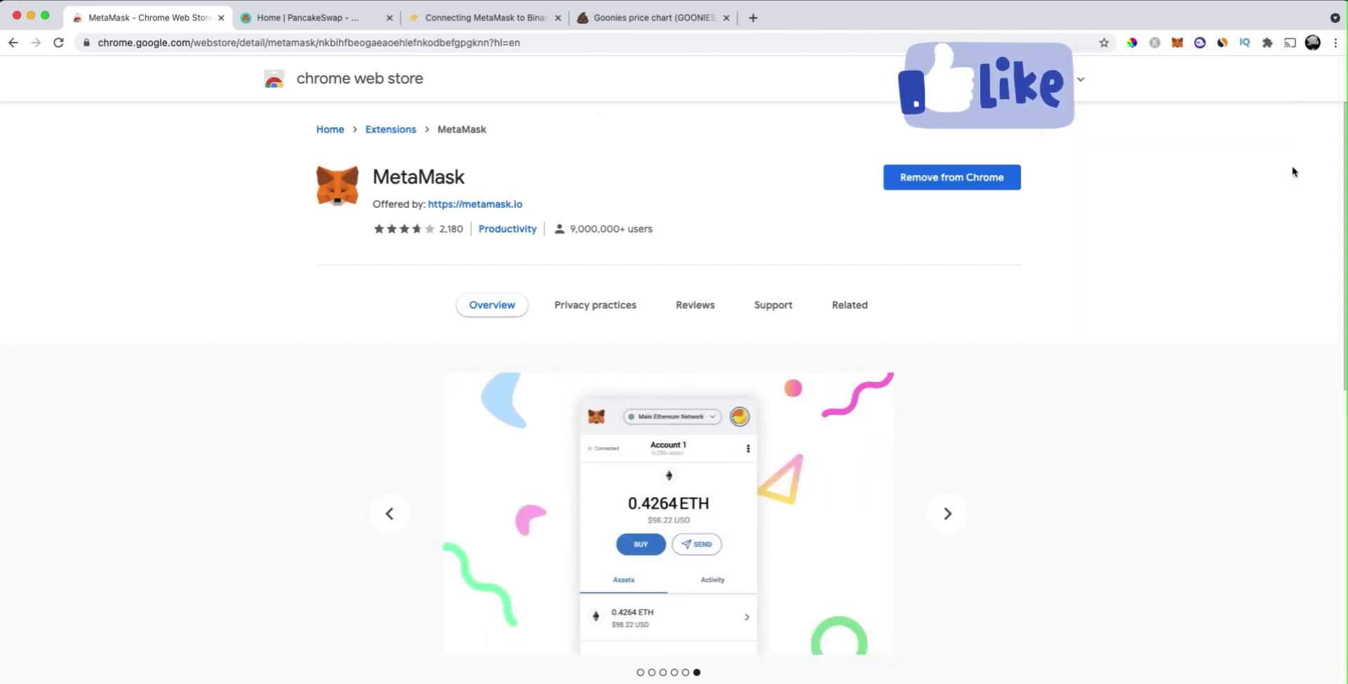
# - Open the MetaMask wallet, look over its activity list, and switch the network to Ethereum Mainnet
pyautogui.click(1174, 50)
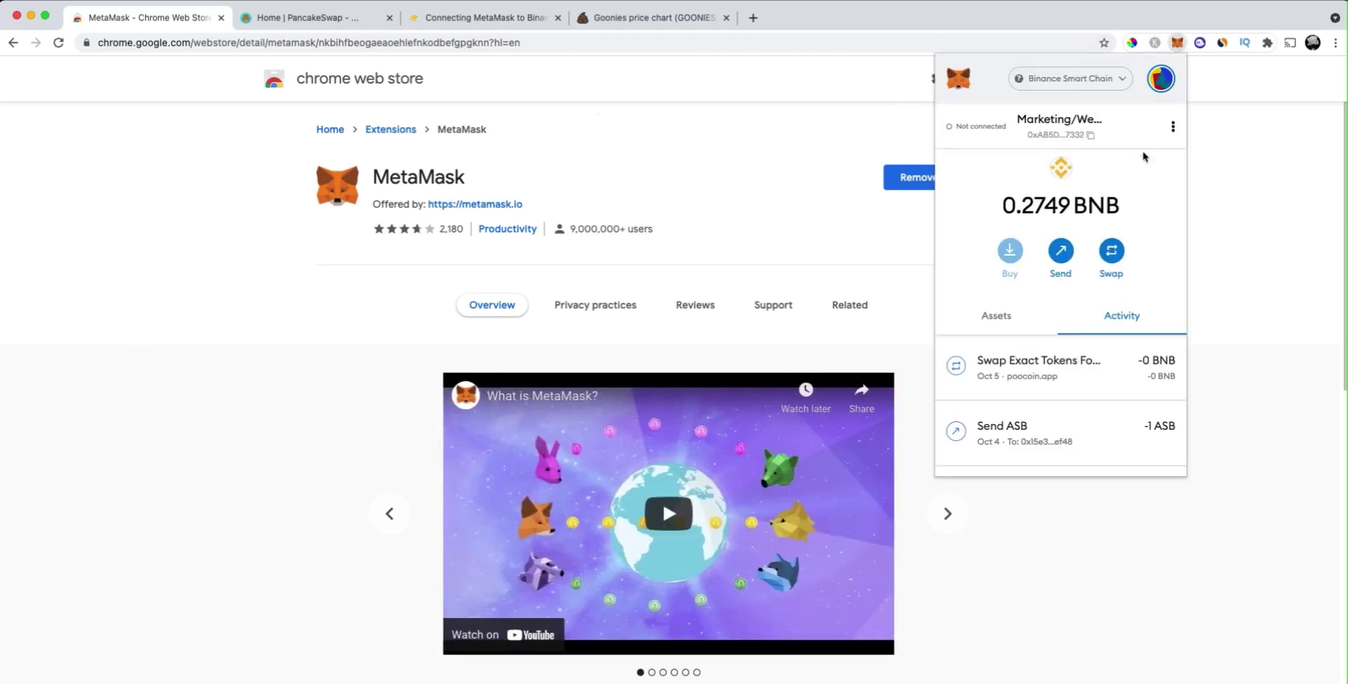
pyautogui.scroll(-1, 1123, 182)
pyautogui.scroll(1, 1114, 184)
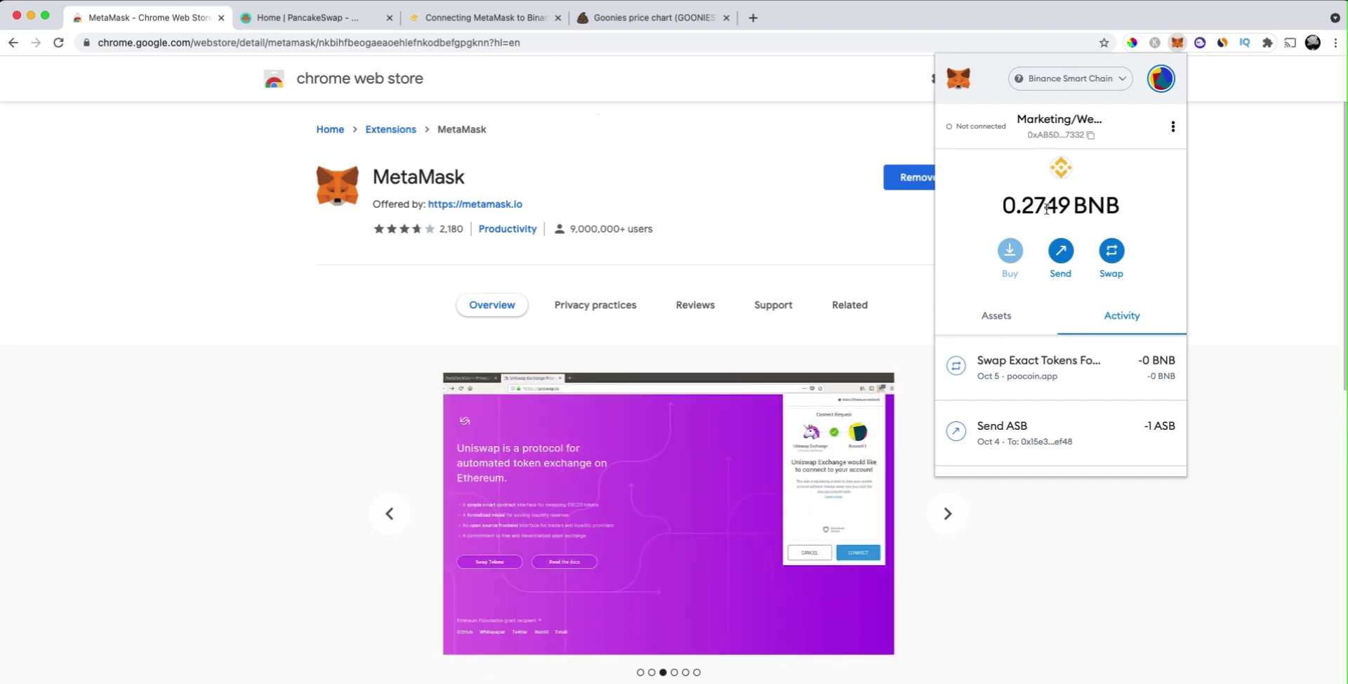
pyautogui.click(1069, 87)
pyautogui.click(1056, 187)
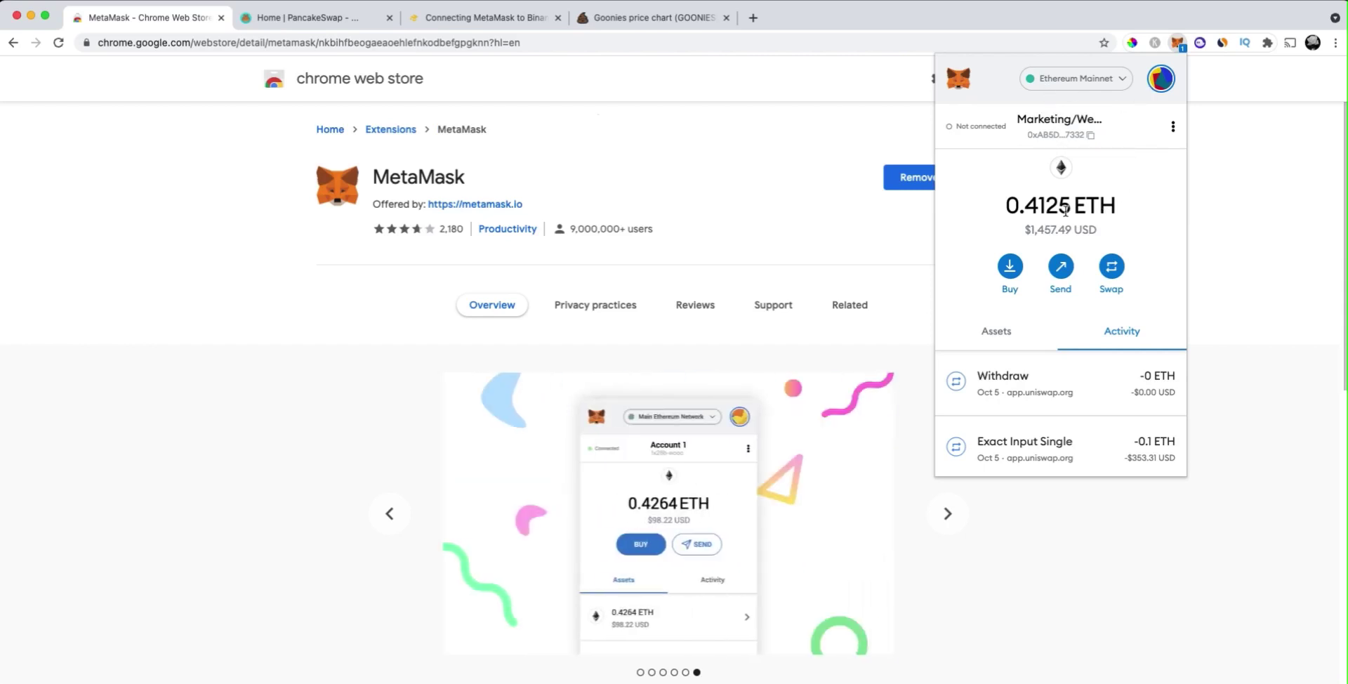
pyautogui.moveTo(1069, 212)
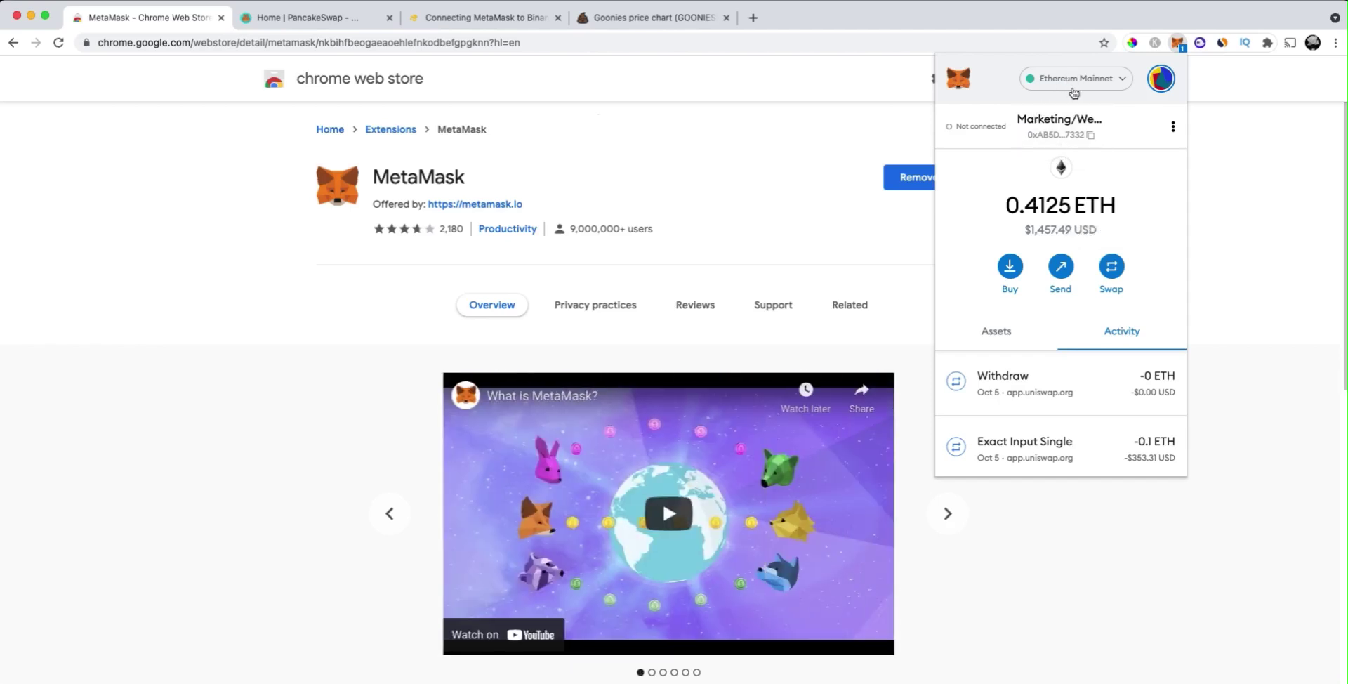
# - Open MetaMask's Custom RPC form and examine the fields required for adding a network
pyautogui.click(1063, 83)
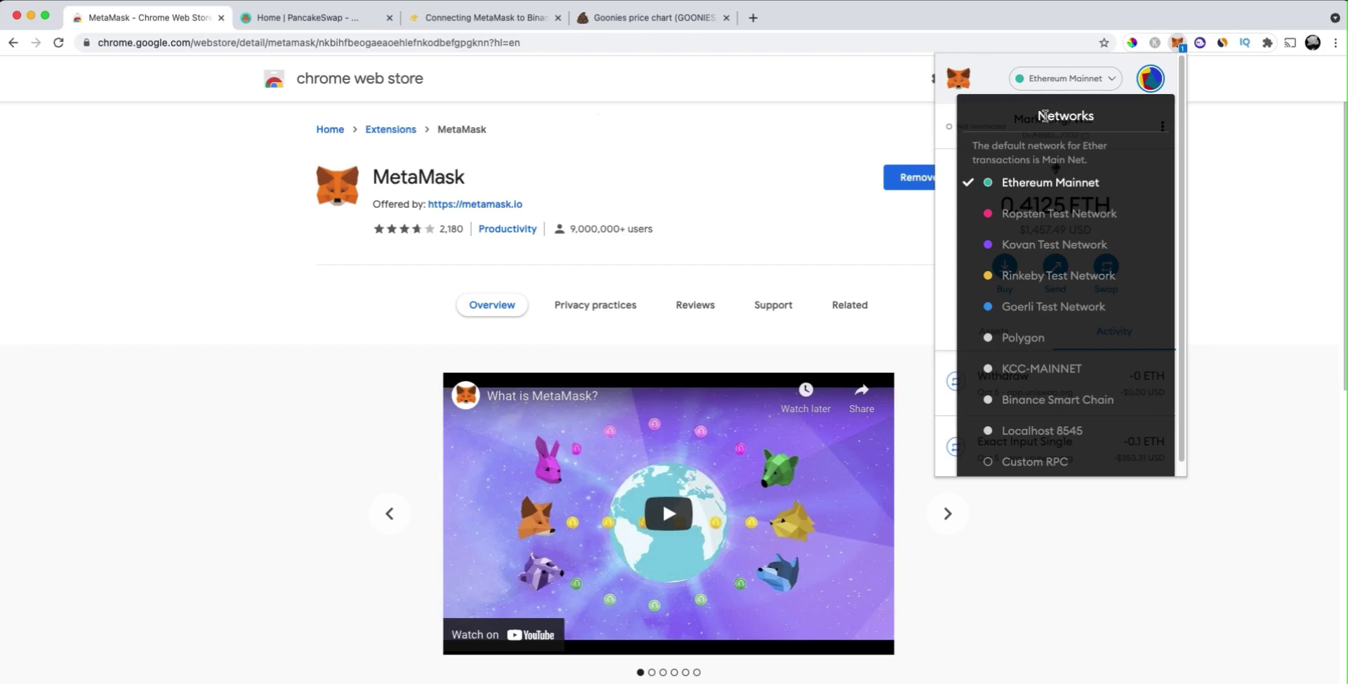
pyautogui.scroll(-1, 1057, 294)
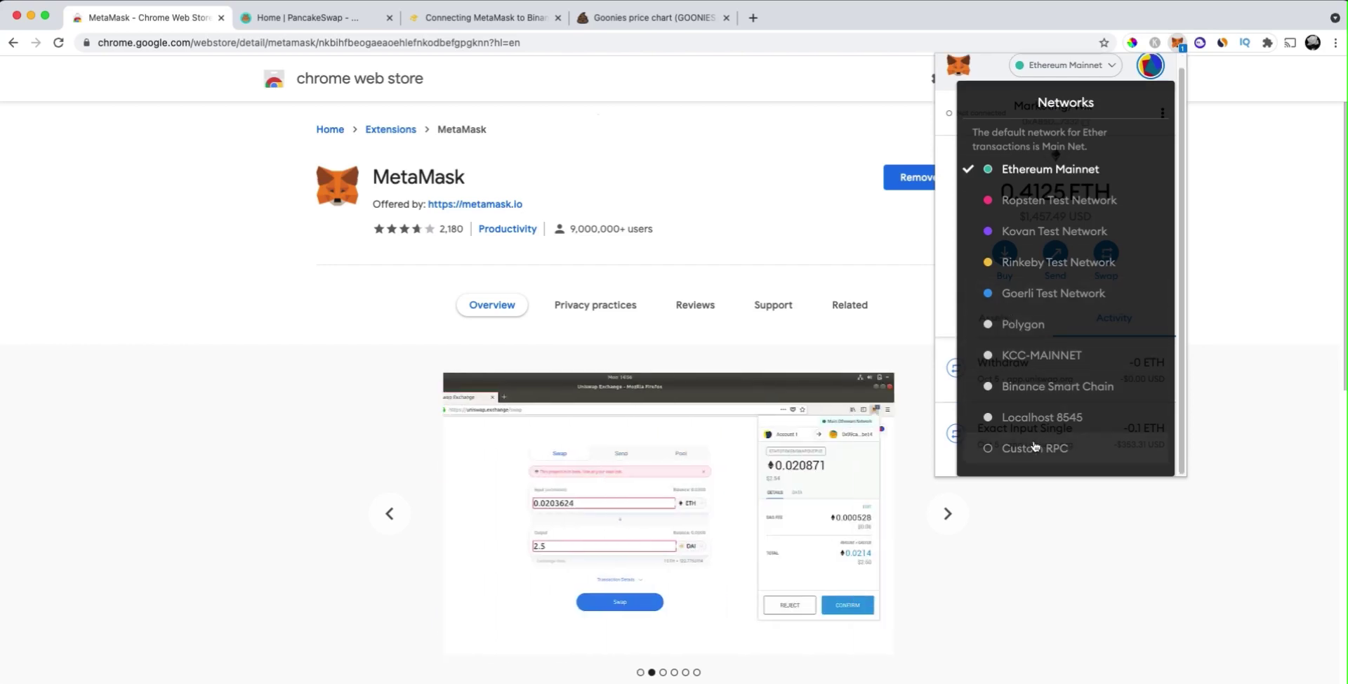
pyautogui.click(1033, 450)
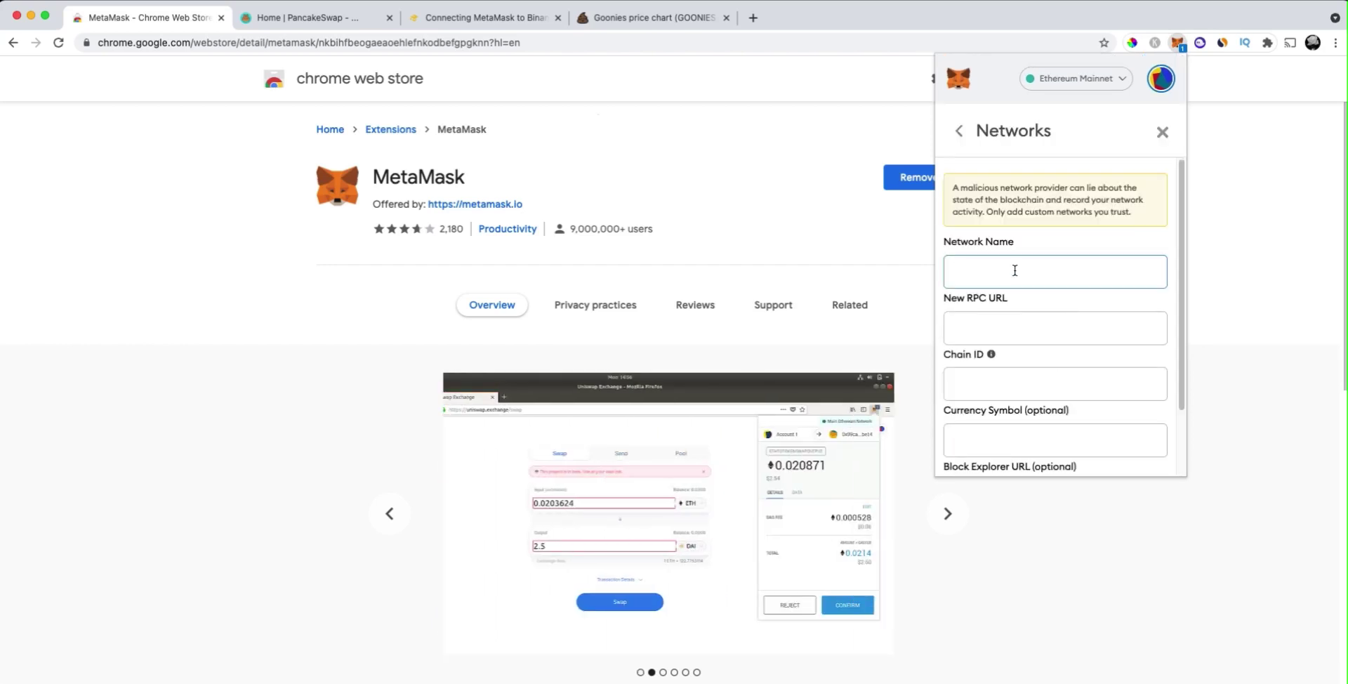
pyautogui.scroll(-1, 1014, 271)
pyautogui.scroll(-1, 1014, 274)
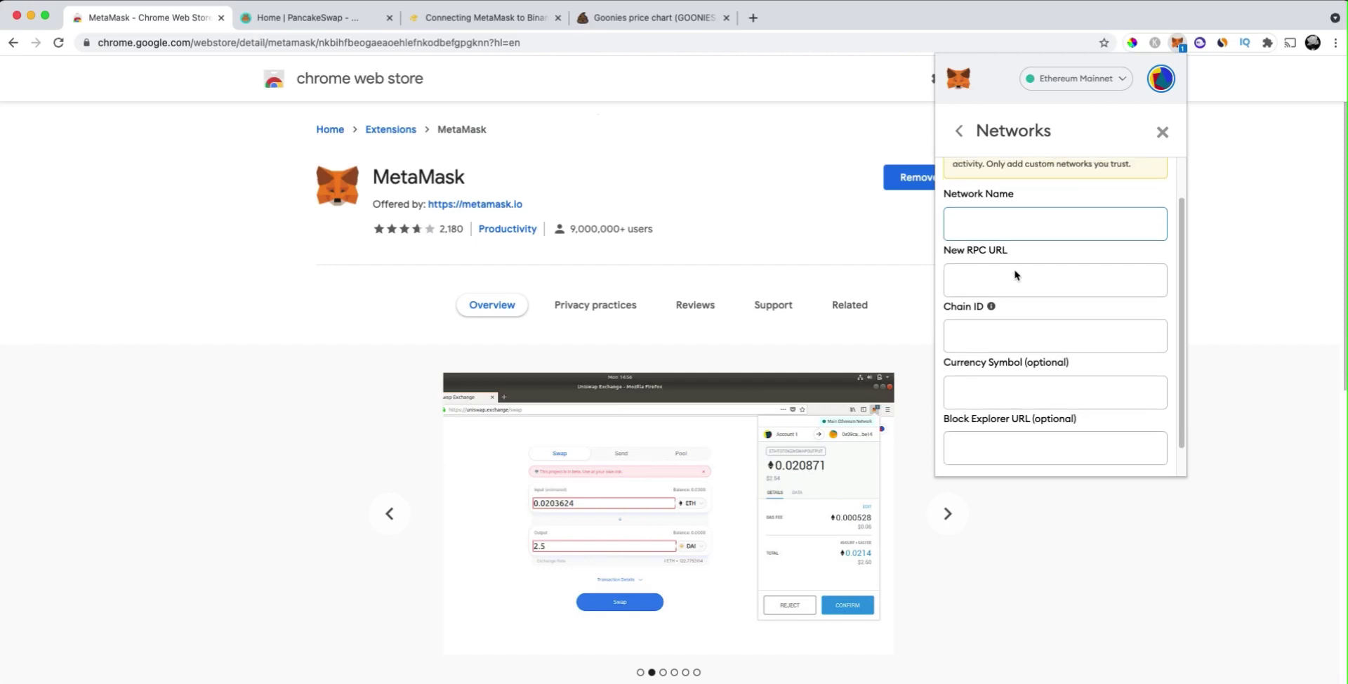
pyautogui.scroll(-1, 1014, 270)
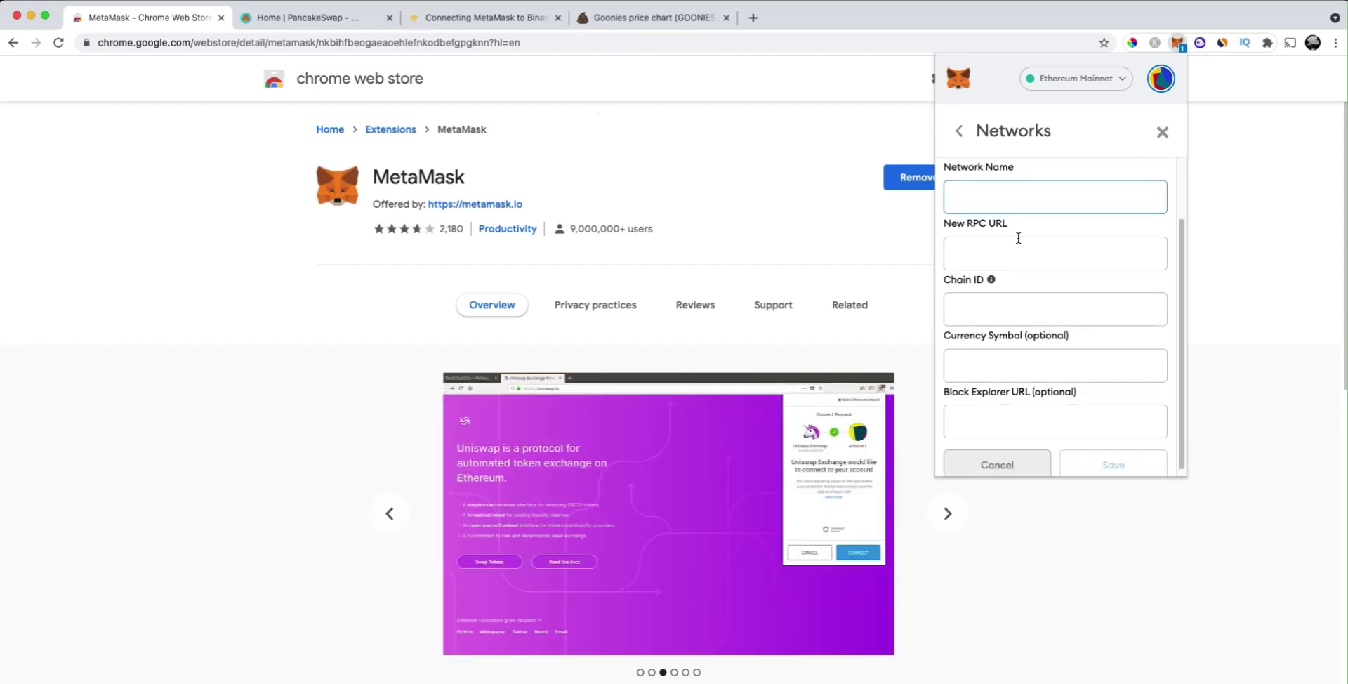
pyautogui.scroll(1, 1017, 238)
pyautogui.scroll(-1, 1043, 429)
# - Switch to the Binance Academy article and highlight the Mainnet network parameters for Smart Chain
pyautogui.click(478, 19)
pyautogui.moveTo(717, 461); pyautogui.dragTo(457, 280)
pyautogui.click(575, 285)
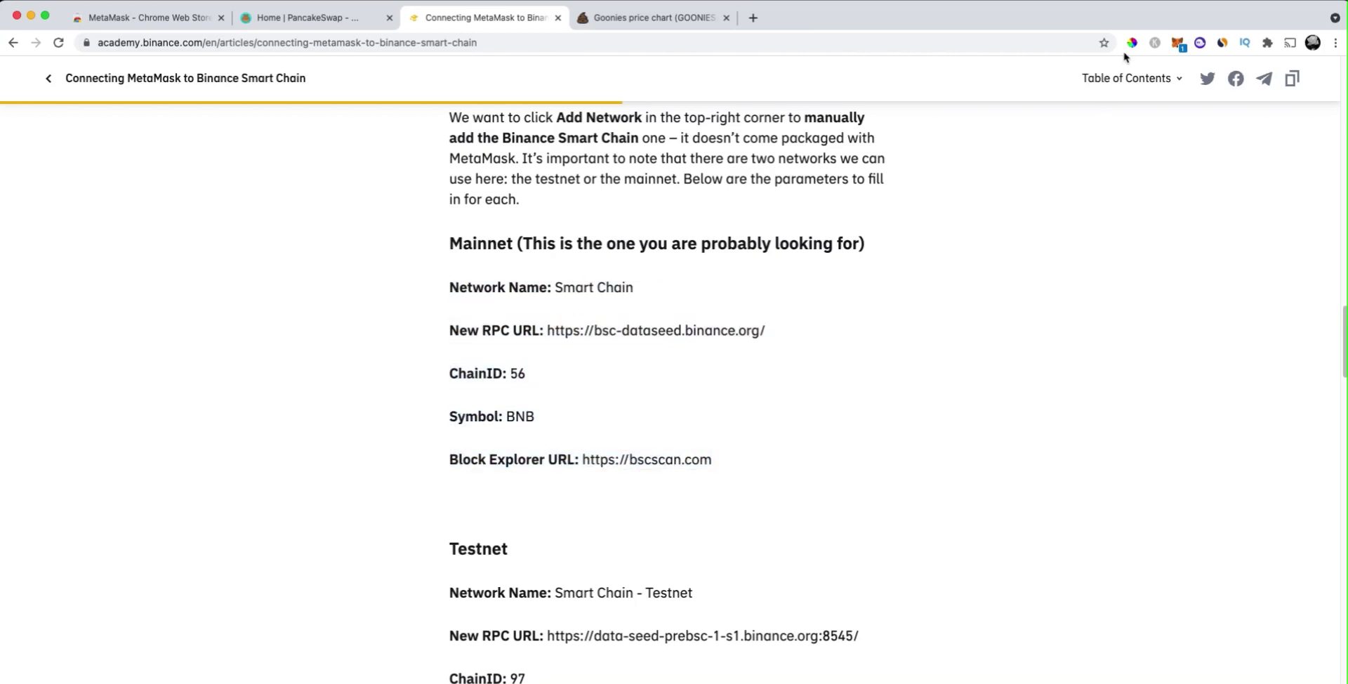
# - Decline PancakeSwap's network switch request in MetaMask and open the Custom RPC form alongside the article's Mainnet parameters
pyautogui.click(1177, 43)
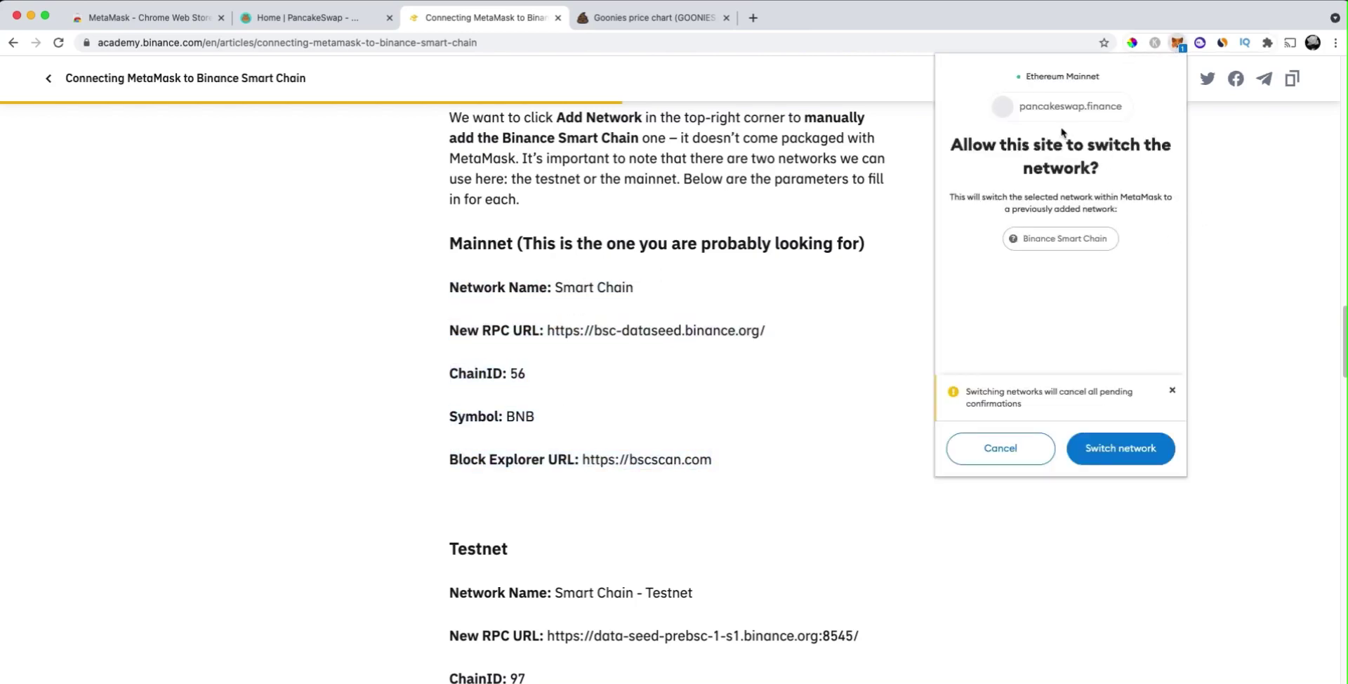
pyautogui.click(1039, 442)
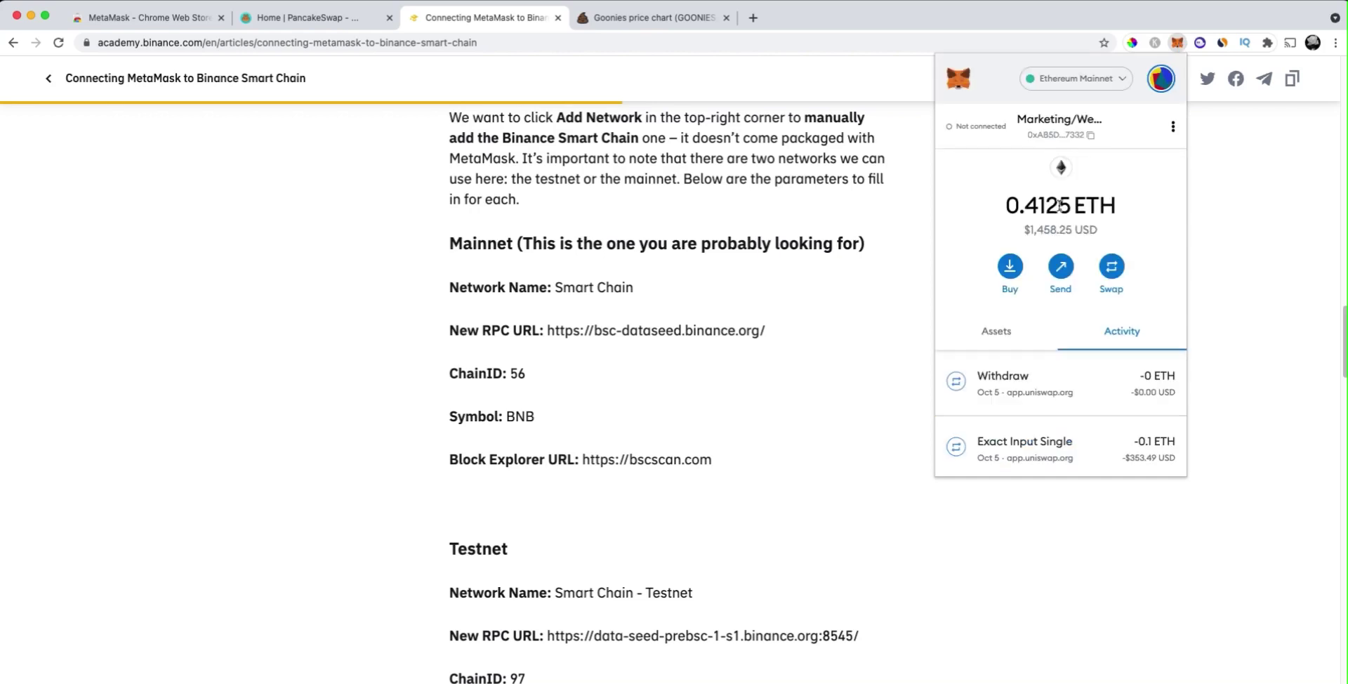
pyautogui.click(1087, 85)
pyautogui.click(1028, 536)
pyautogui.scroll(-1, 1039, 281)
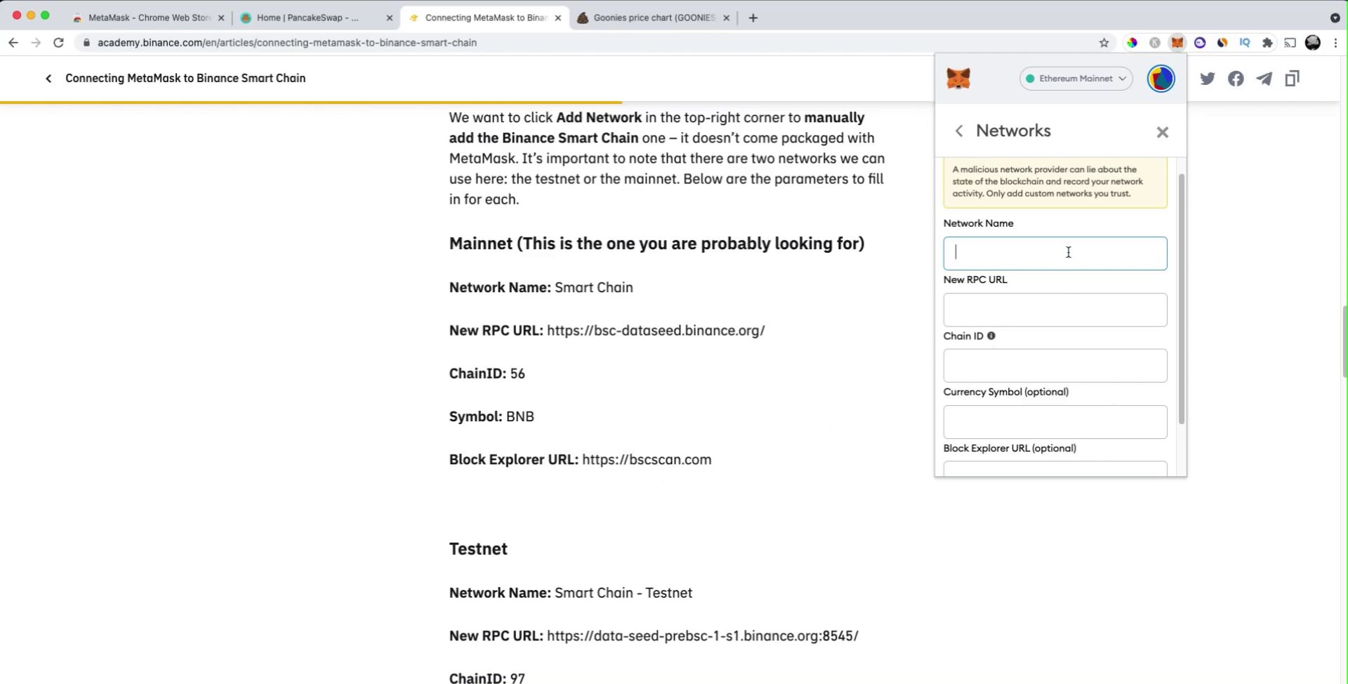
pyautogui.scroll(-2, 1079, 398)
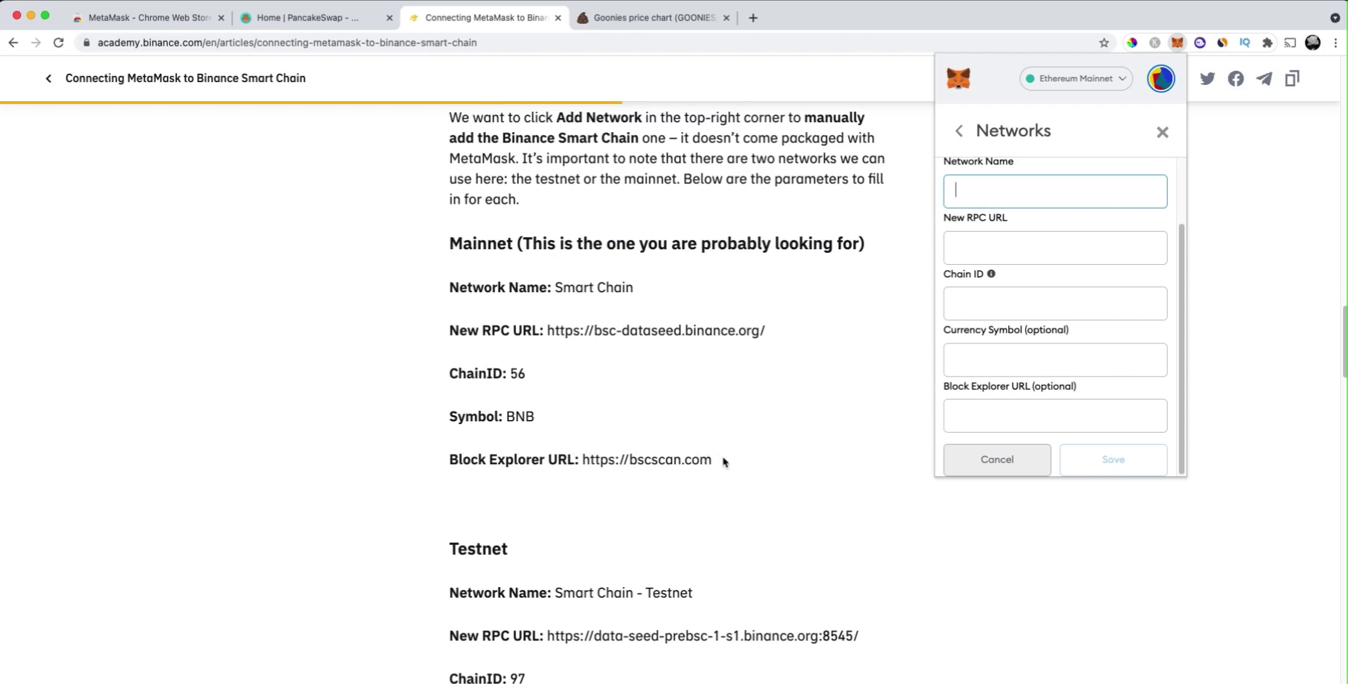
pyautogui.scroll(2, 1025, 251)
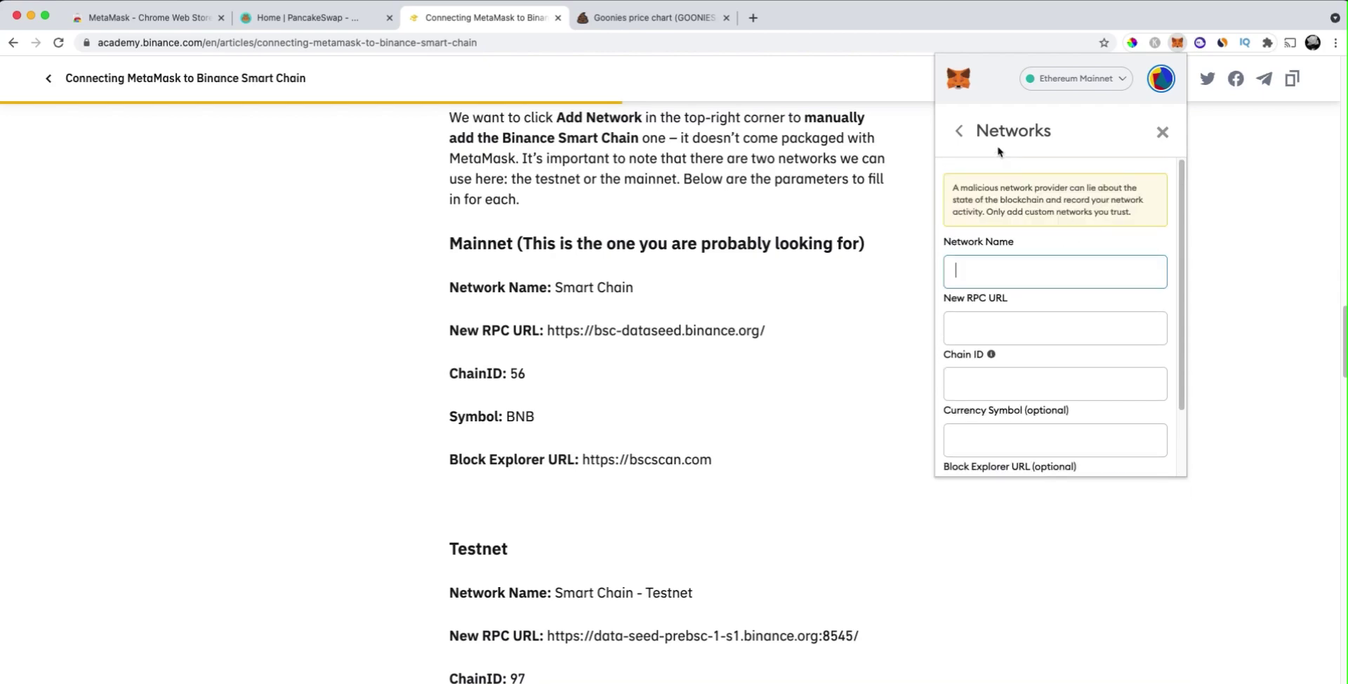
# - Switch MetaMask to the Binance Smart Chain network and leave the network settings
pyautogui.click(1044, 84)
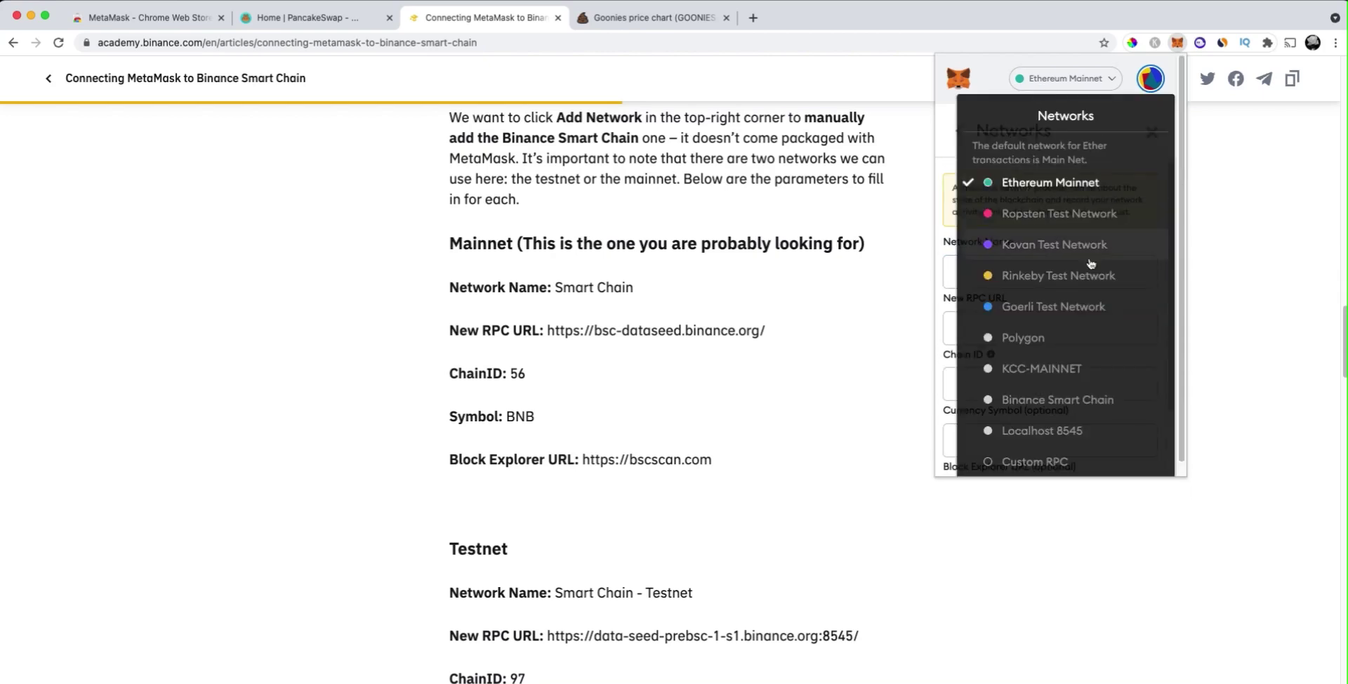
pyautogui.click(1092, 385)
pyautogui.click(958, 131)
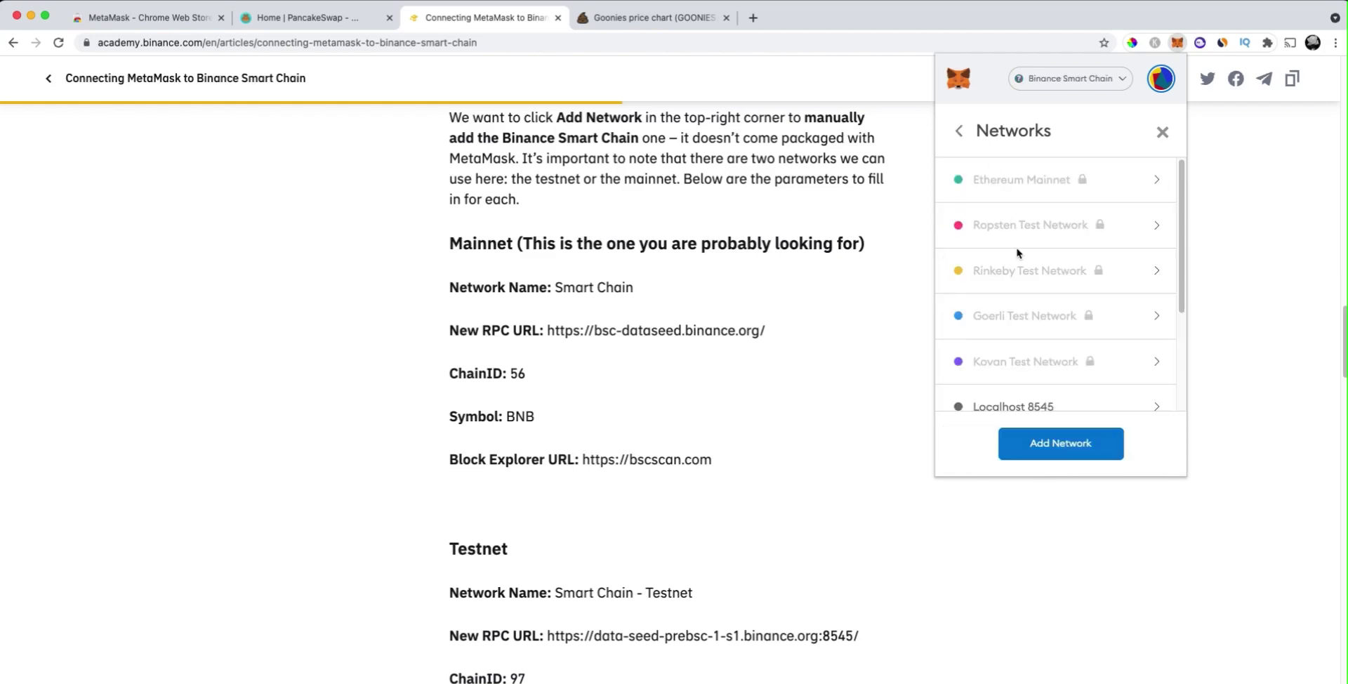
pyautogui.click(1162, 132)
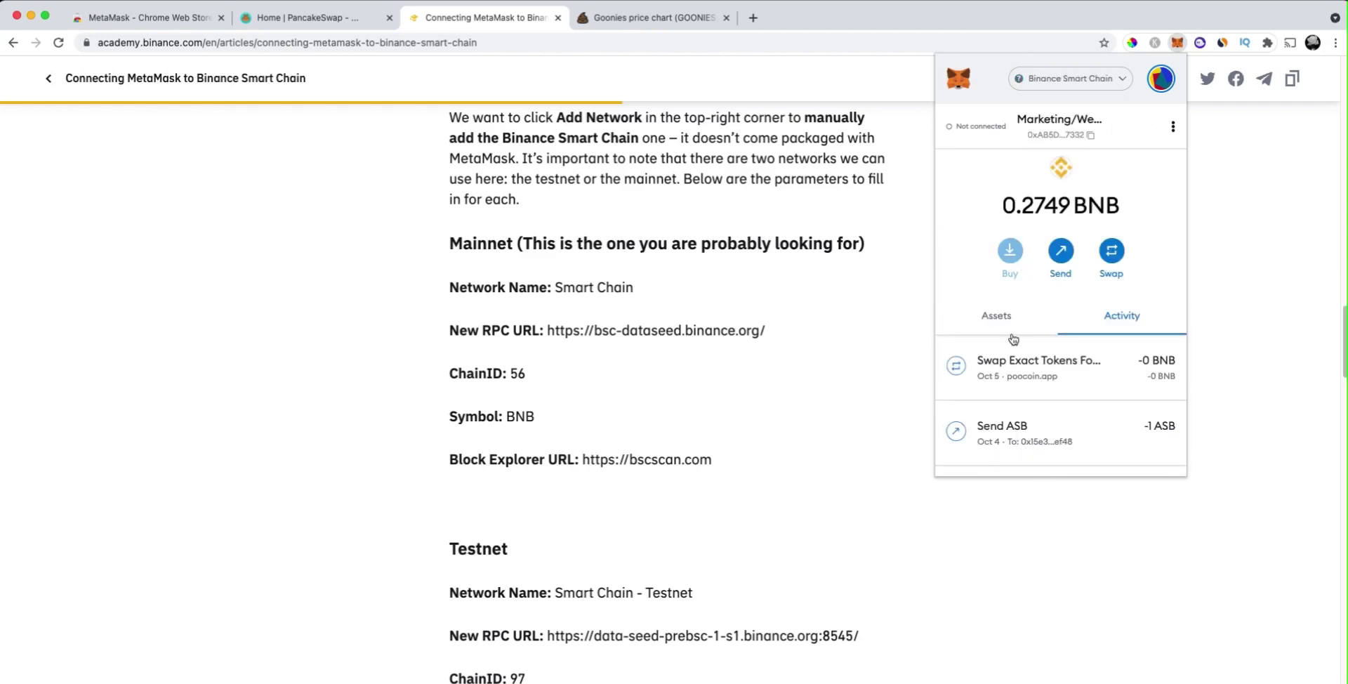
# - Highlight the wallet's BNB balance, copy the account address, and close the MetaMask wallet
pyautogui.moveTo(993, 203); pyautogui.dragTo(1117, 198)
pyautogui.click(1121, 205)
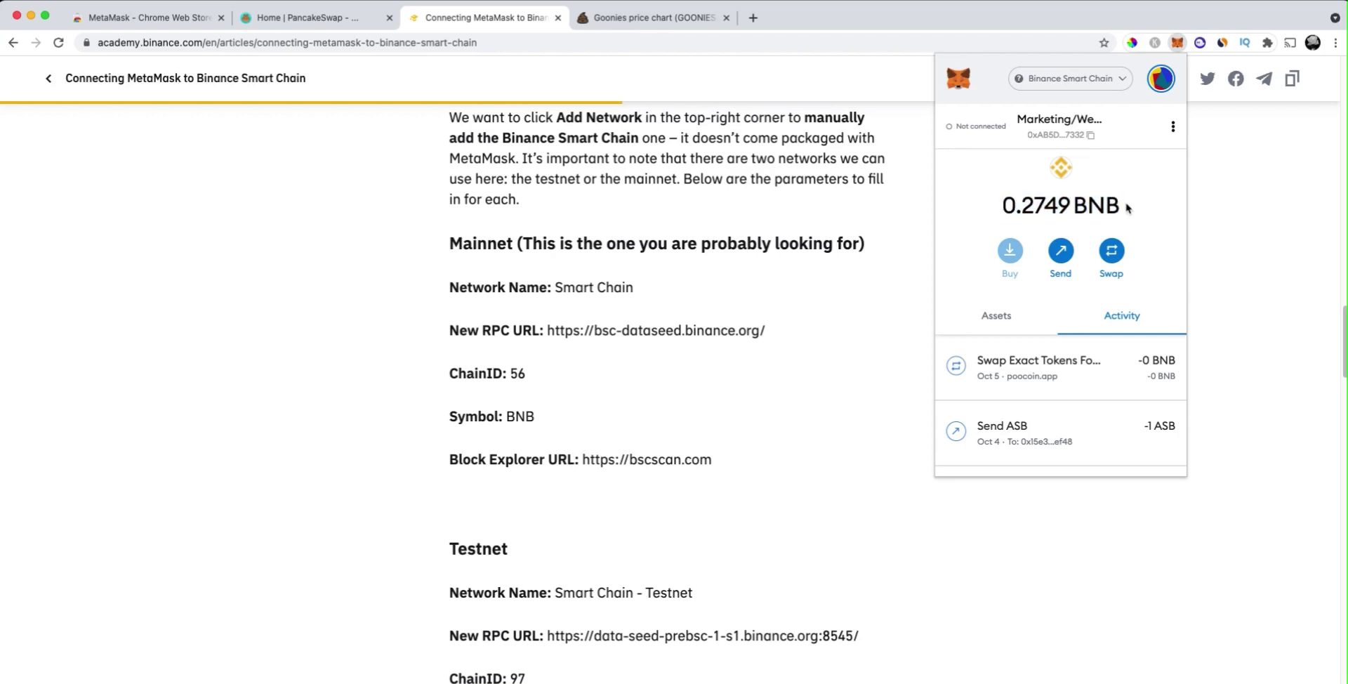
pyautogui.click(1068, 142)
pyautogui.moveTo(1125, 213); pyautogui.dragTo(997, 211)
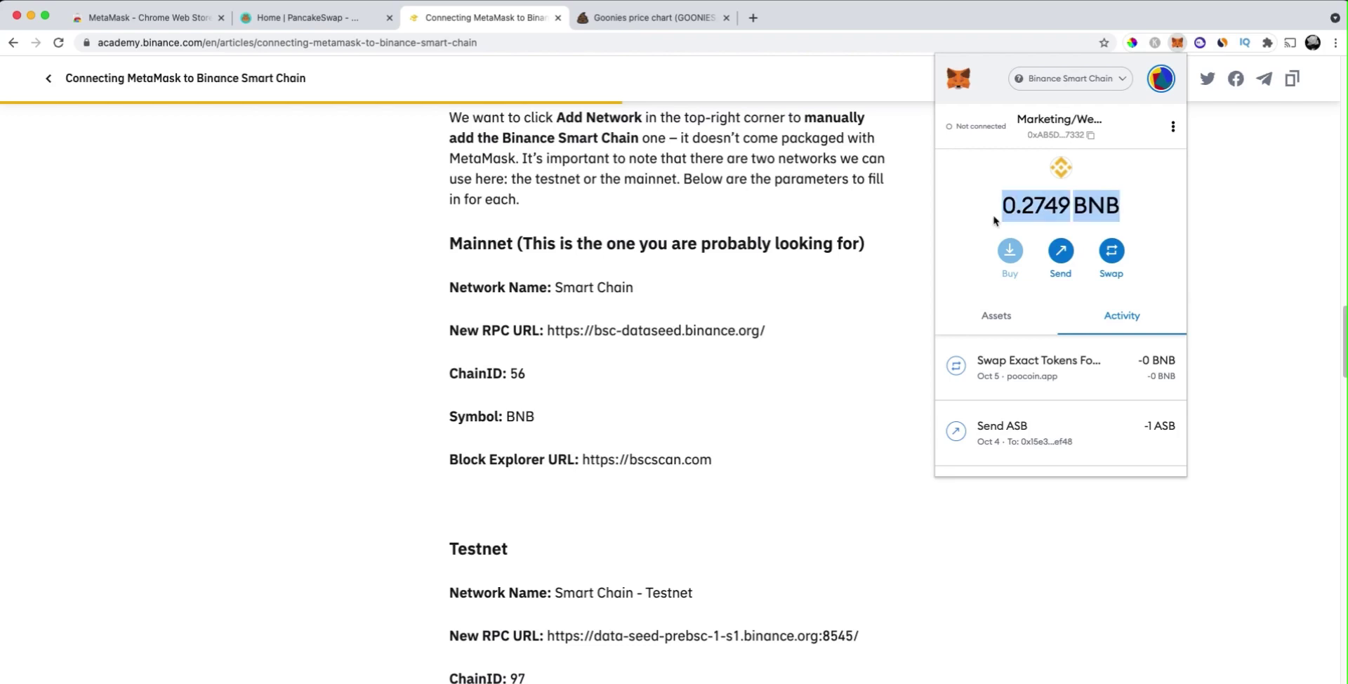
pyautogui.click(865, 227)
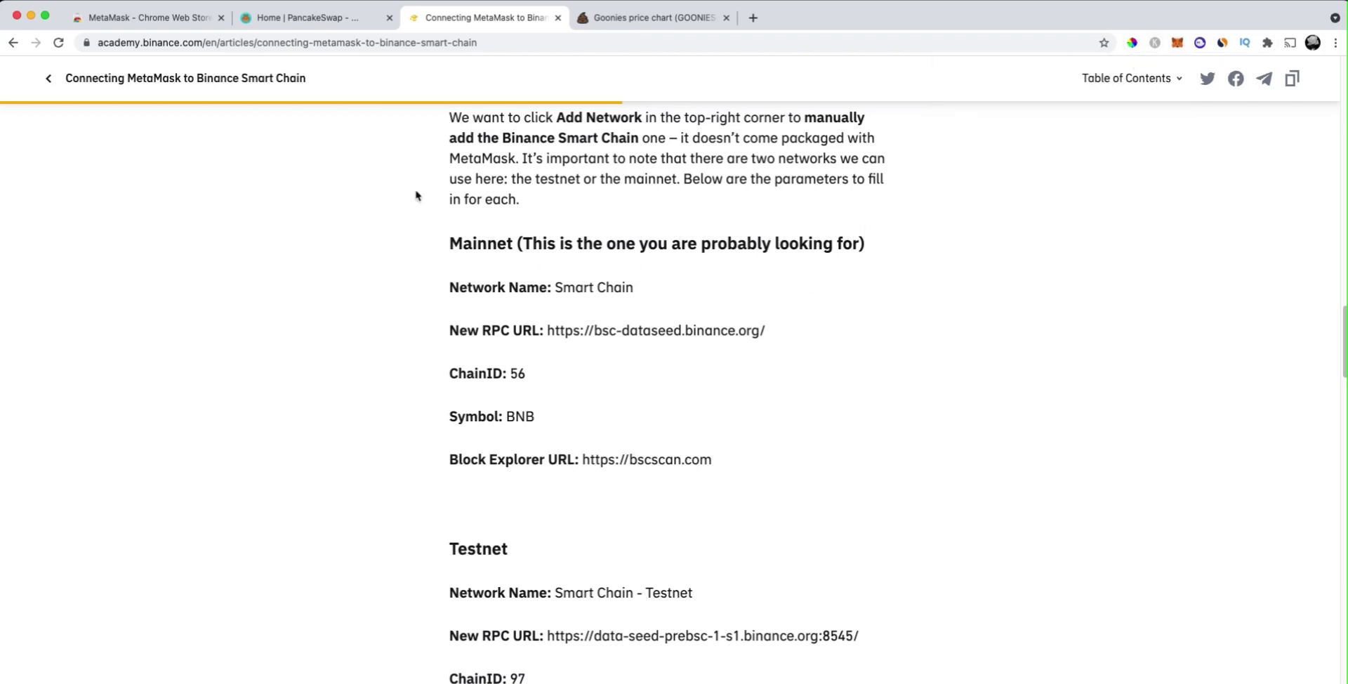
# - Switch to PancakeSwap and disconnect the currently connected wallet
pyautogui.click(319, 28)
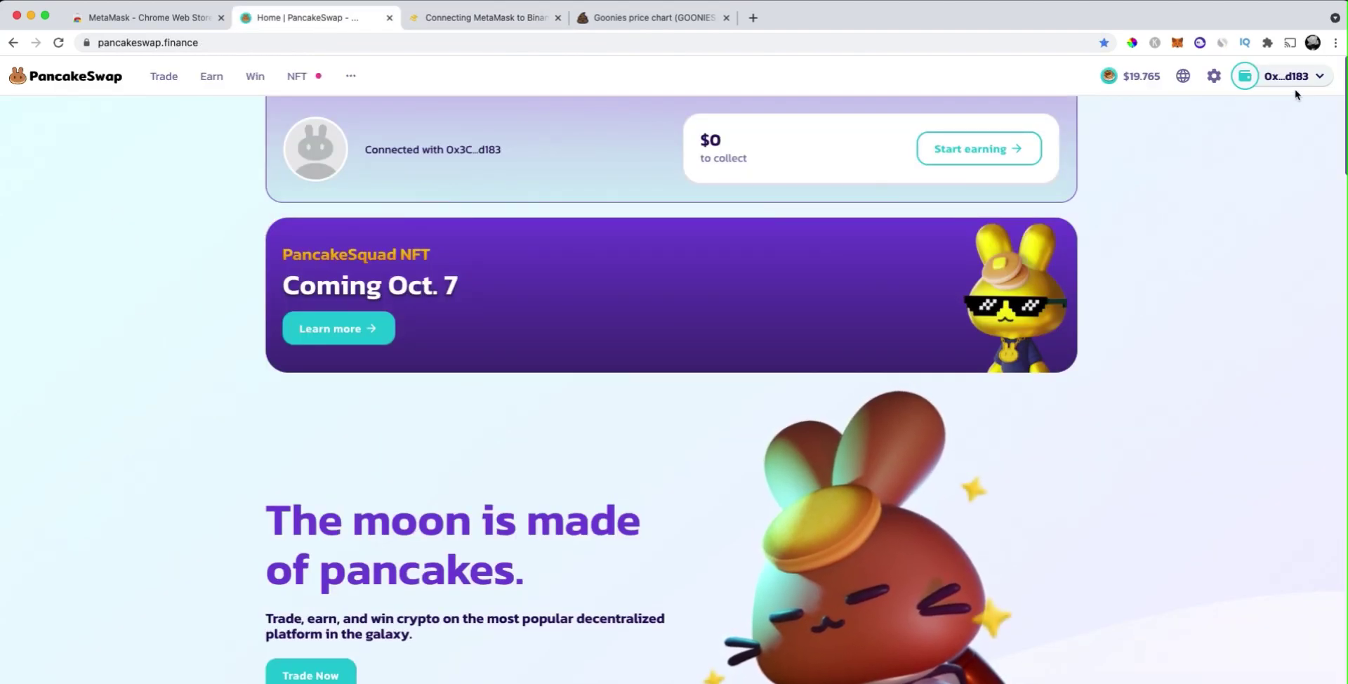
pyautogui.moveTo(1291, 77)
pyautogui.click(1186, 270)
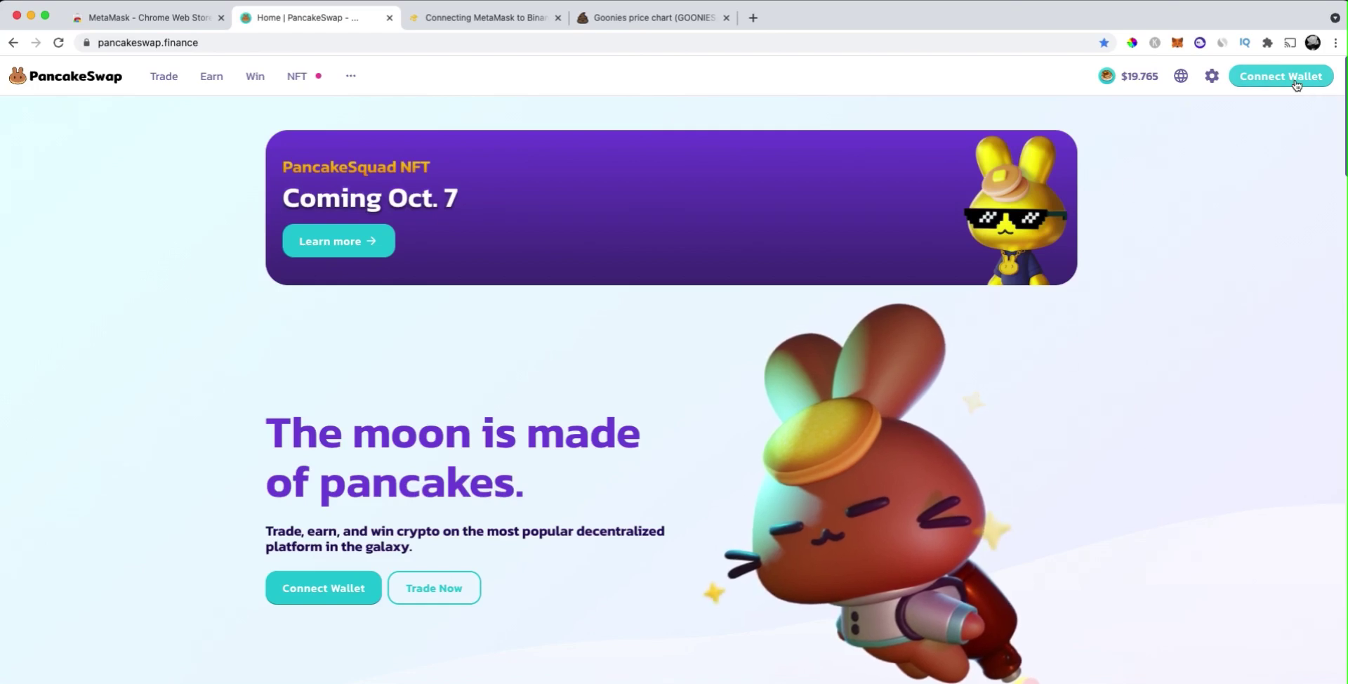
# - Open PancakeSwap's Exchange page and connect the Metamask wallet to it
pyautogui.moveTo(169, 87)
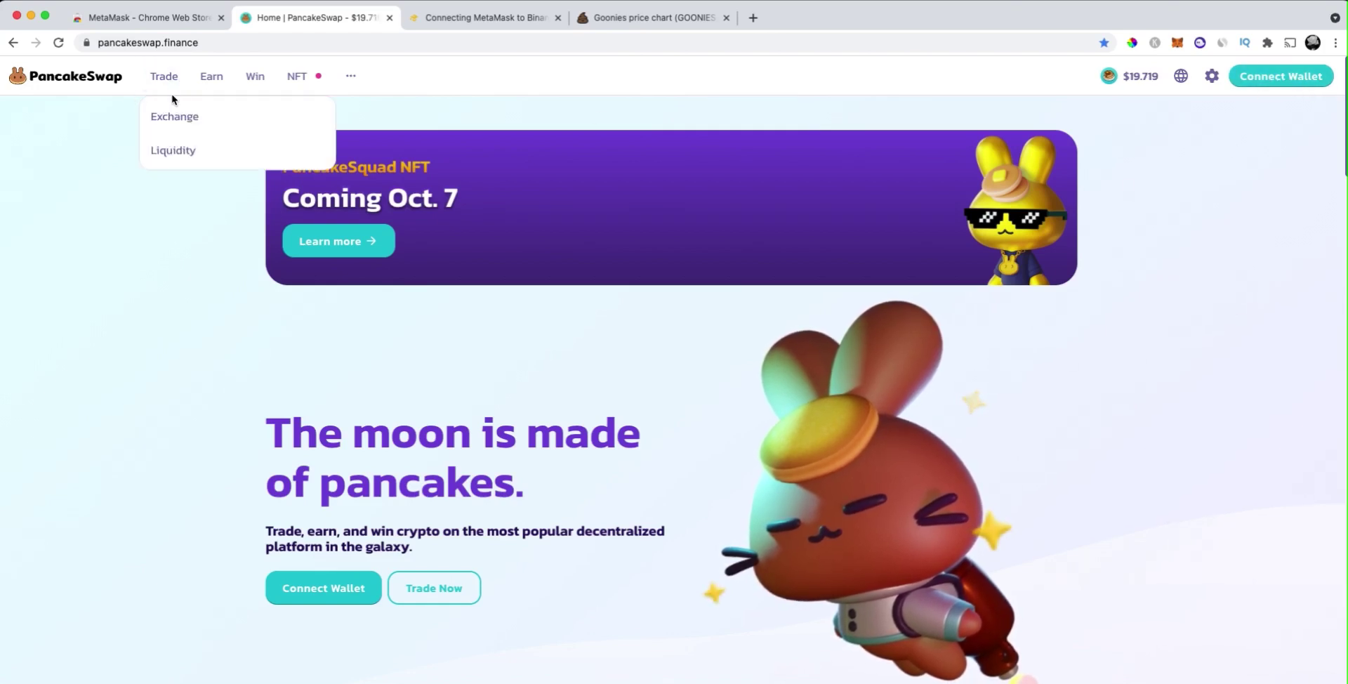
pyautogui.click(168, 116)
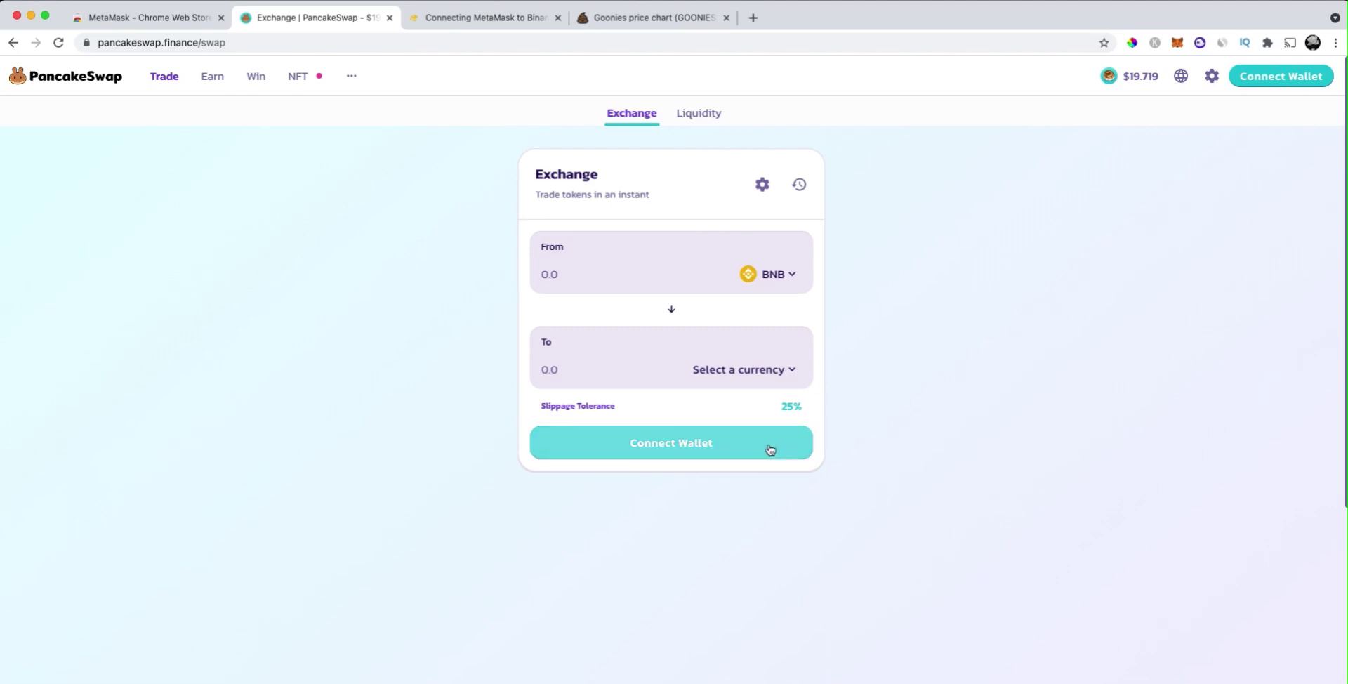
pyautogui.click(681, 441)
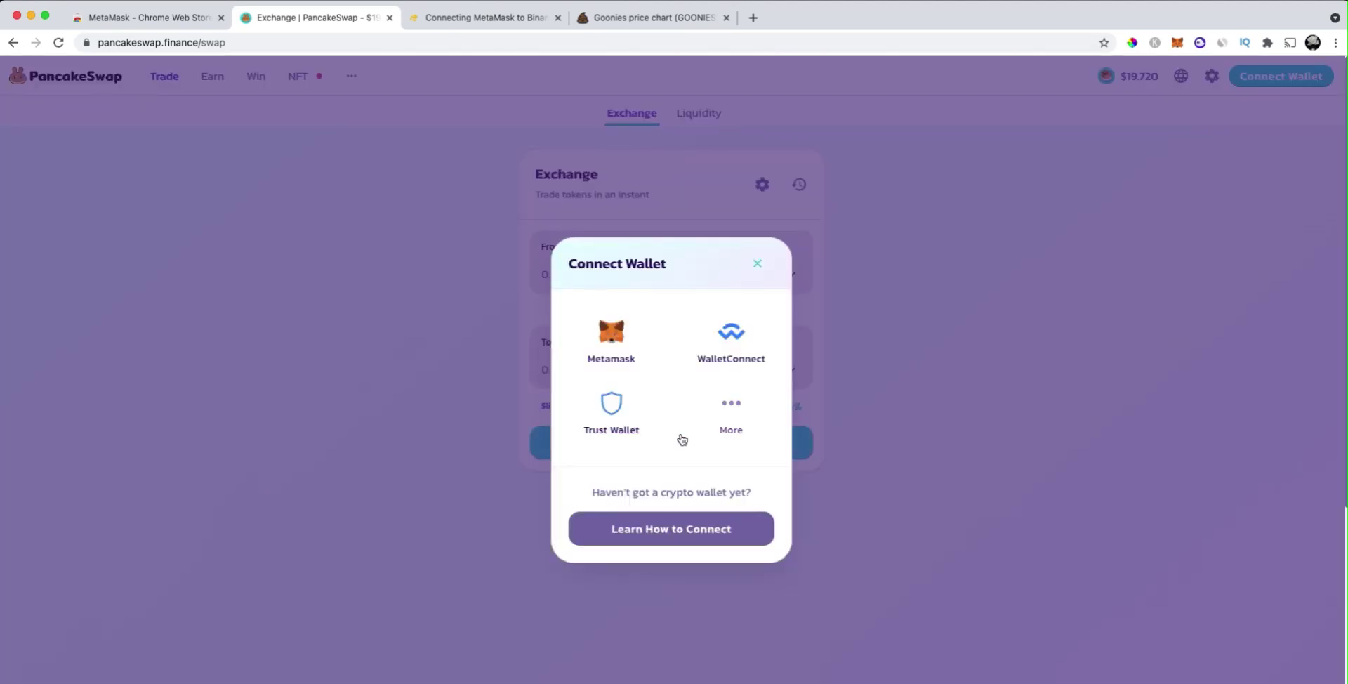
pyautogui.click(611, 347)
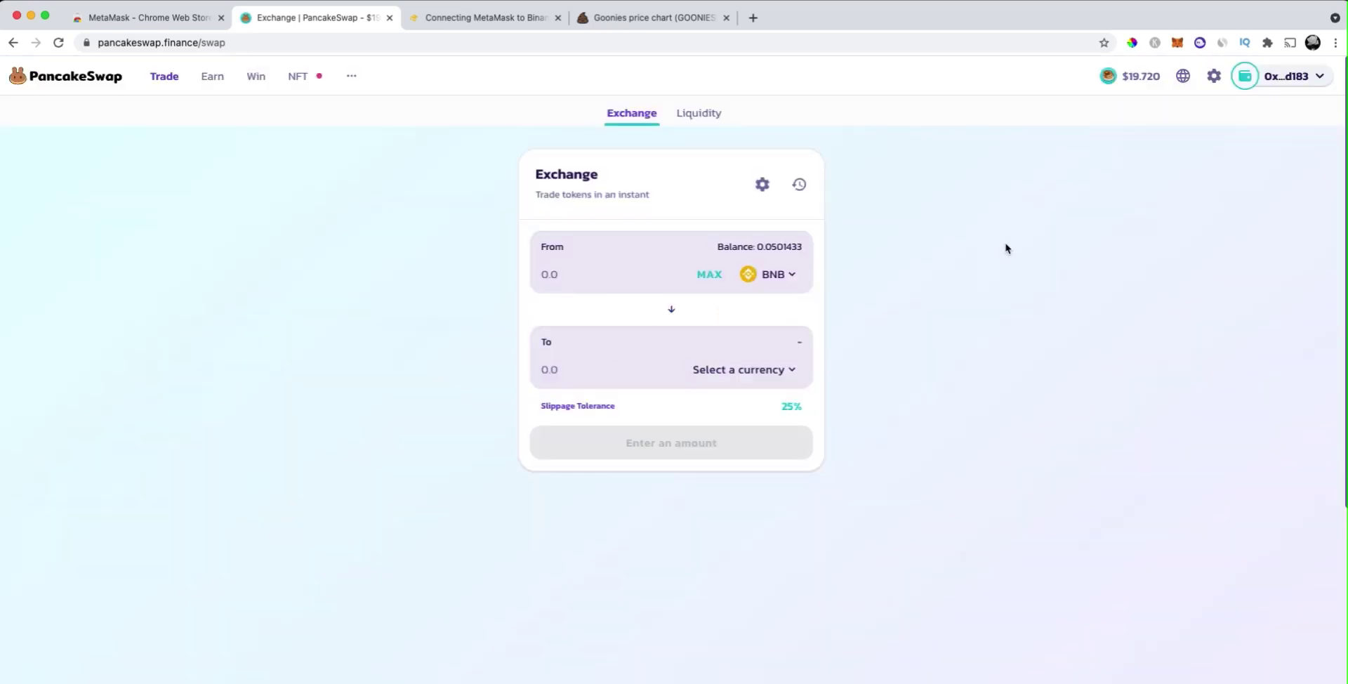
# - Check the MetaMask wallet's account and connection status against the Exchange page, closing the wallet again
pyautogui.click(1177, 43)
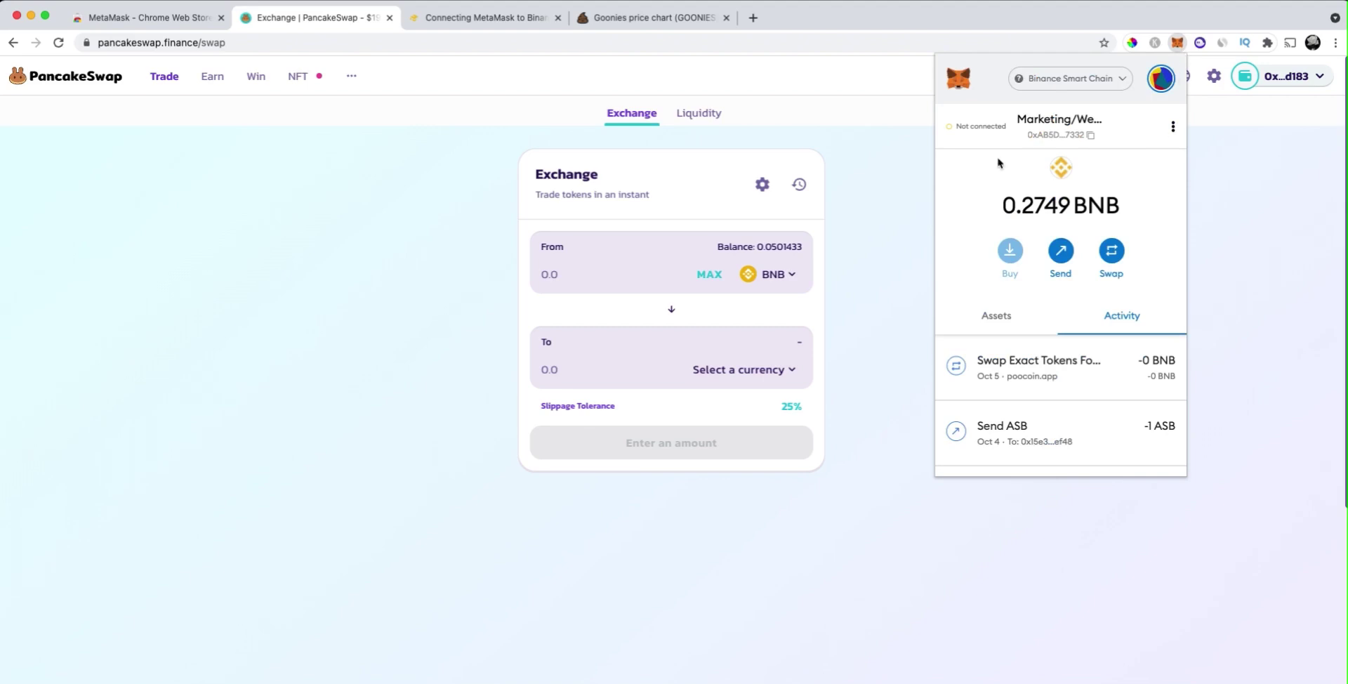
pyautogui.click(857, 292)
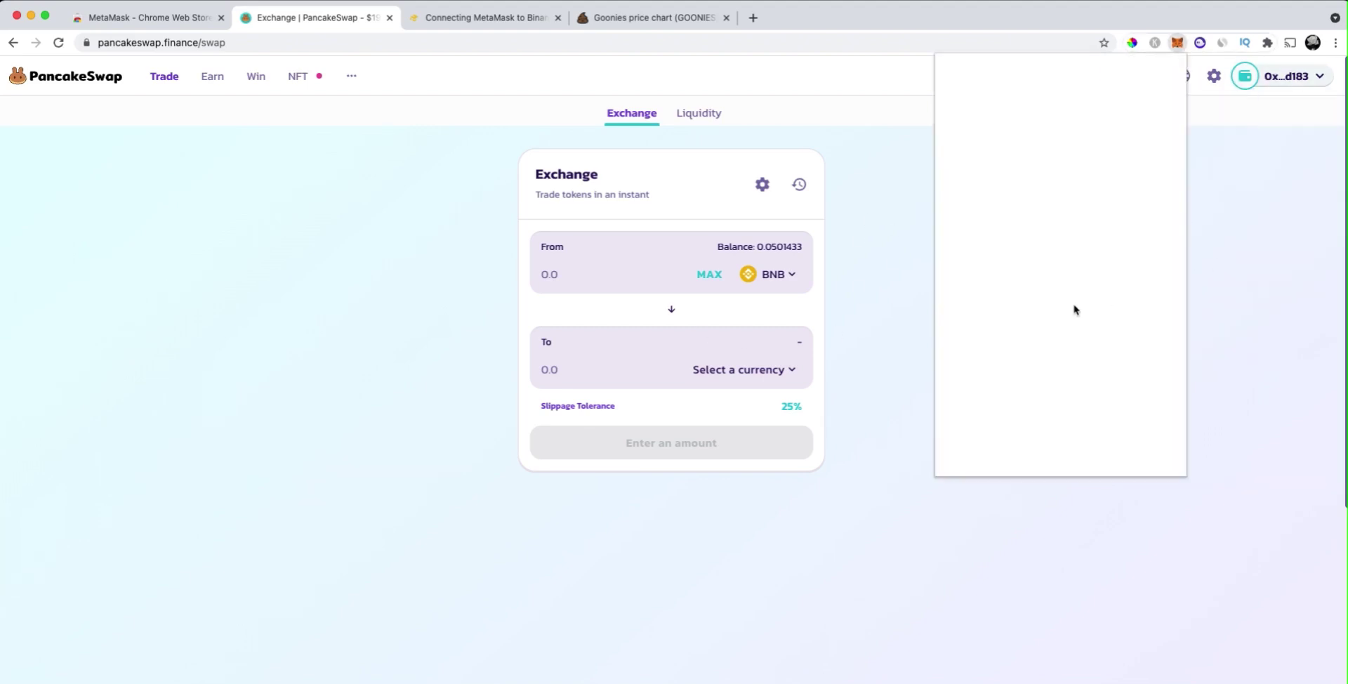
pyautogui.click(870, 264)
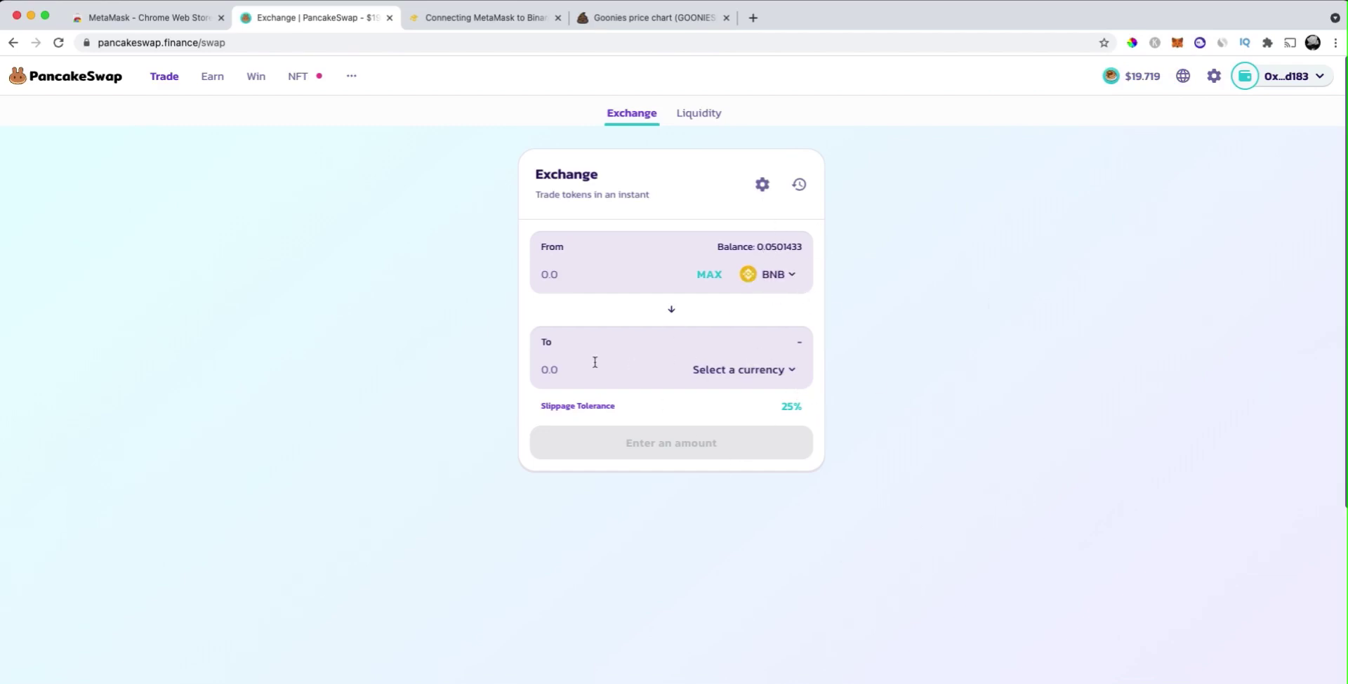
# - Search for "safe", choose SAFEMOON as the token to receive, and acknowledge its trading notice
pyautogui.click(773, 371)
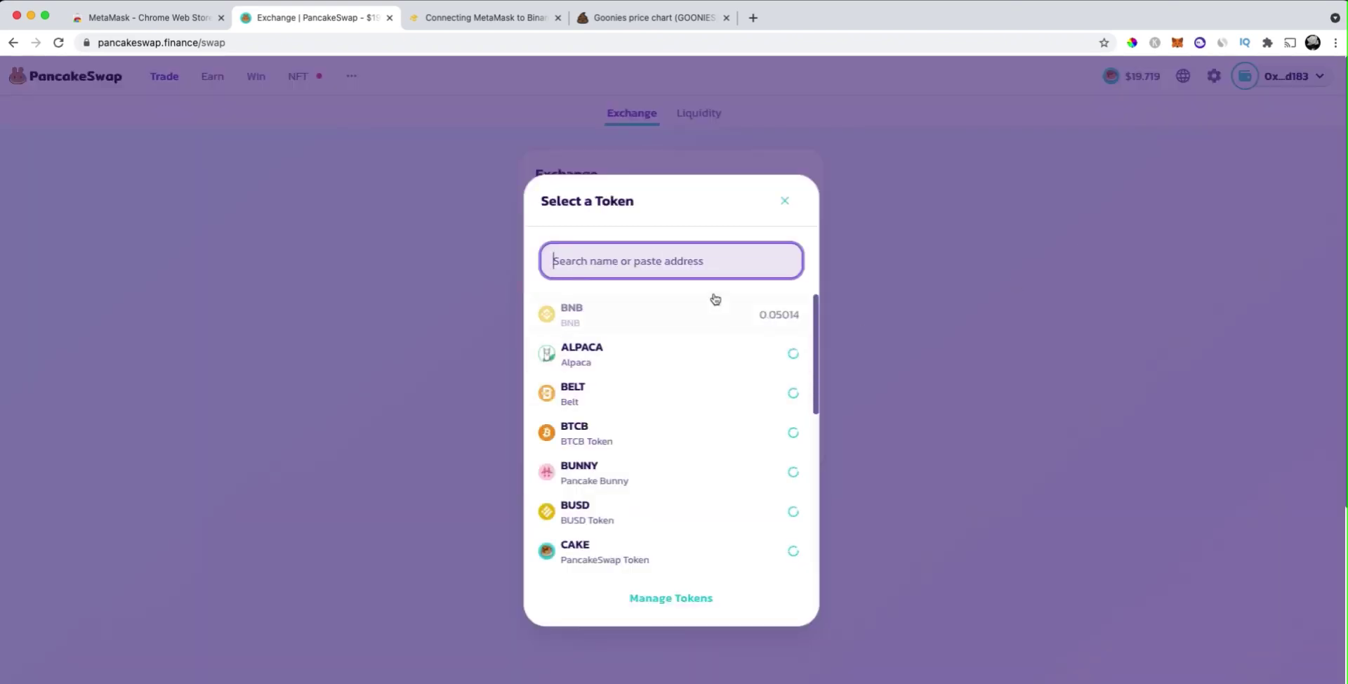
pyautogui.write('safe')
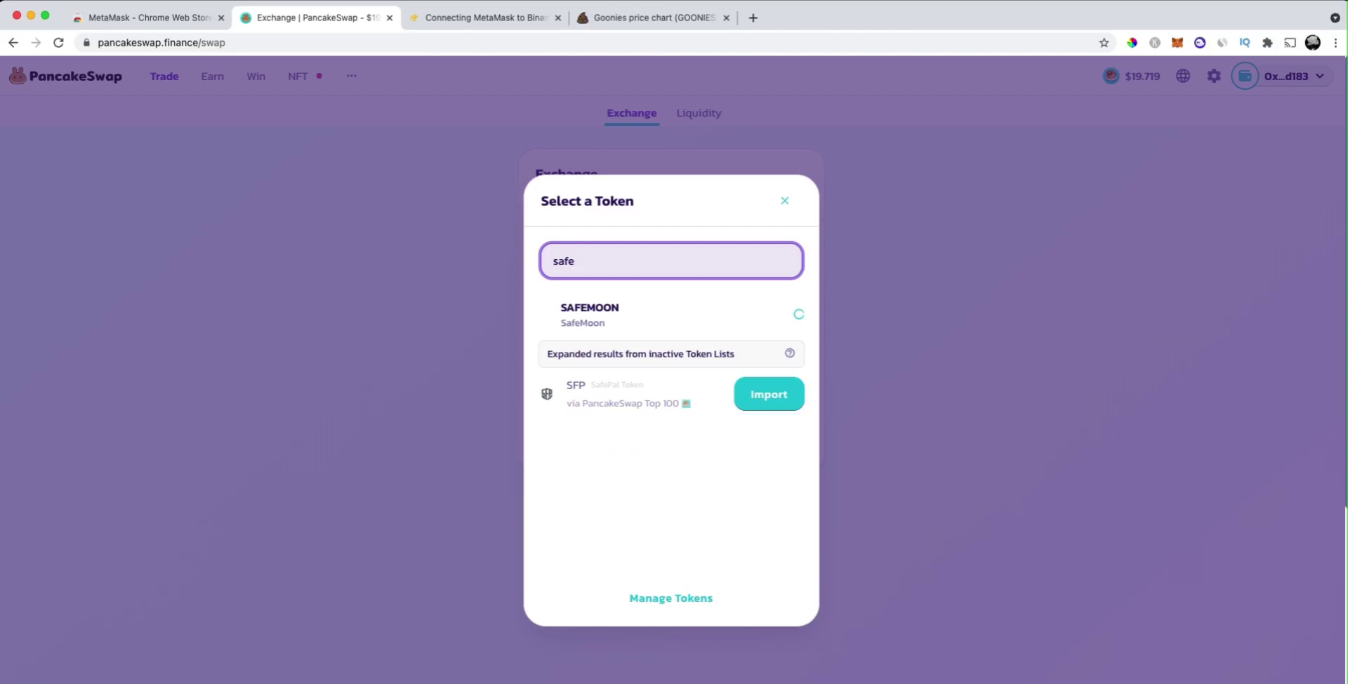
pyautogui.click(603, 325)
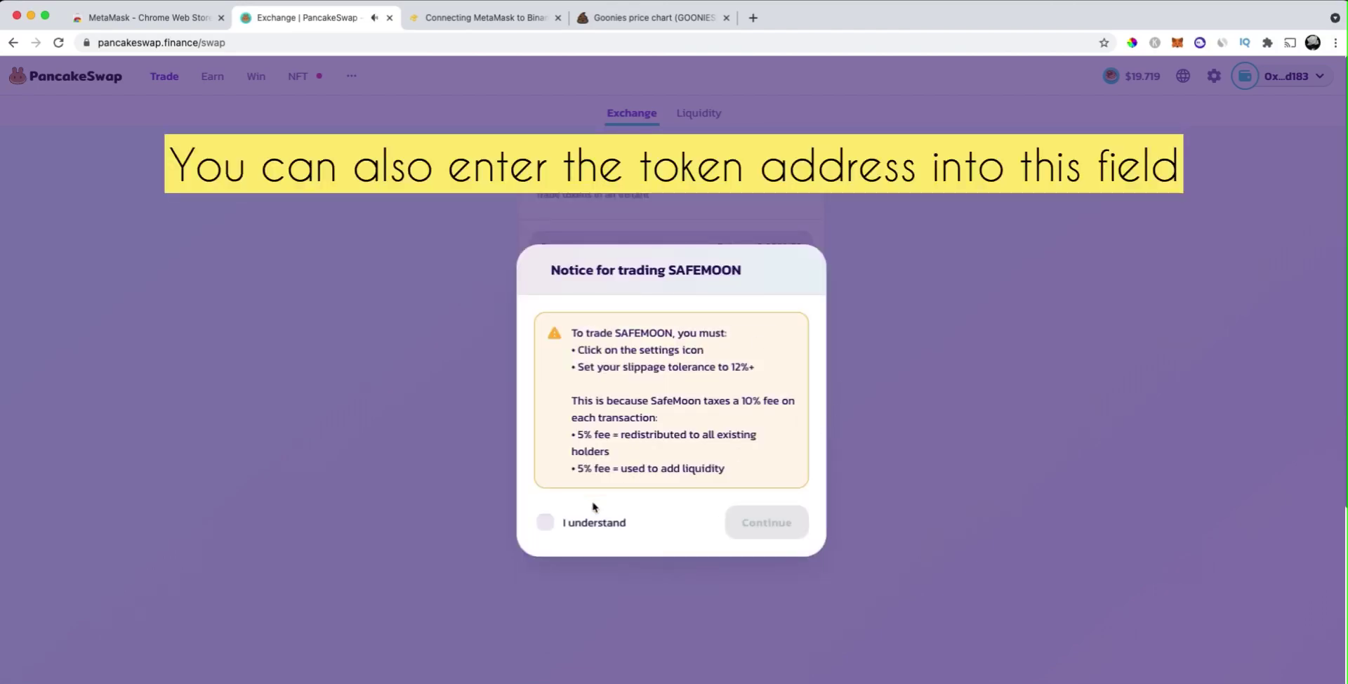
pyautogui.click(544, 523)
pyautogui.click(768, 522)
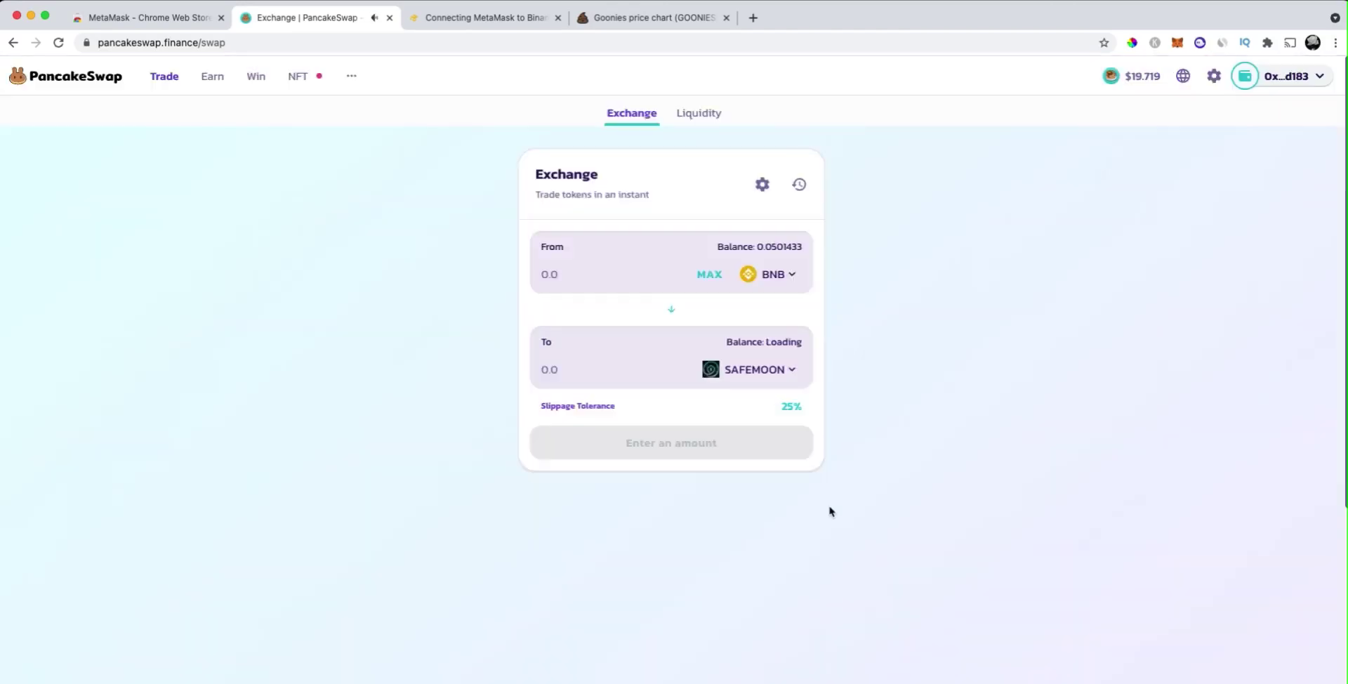
# - Enter 0.01 BNB as the amount to swap and preview the swap, closing the preview without confirming
pyautogui.click(623, 274)
pyautogui.write('0.01')
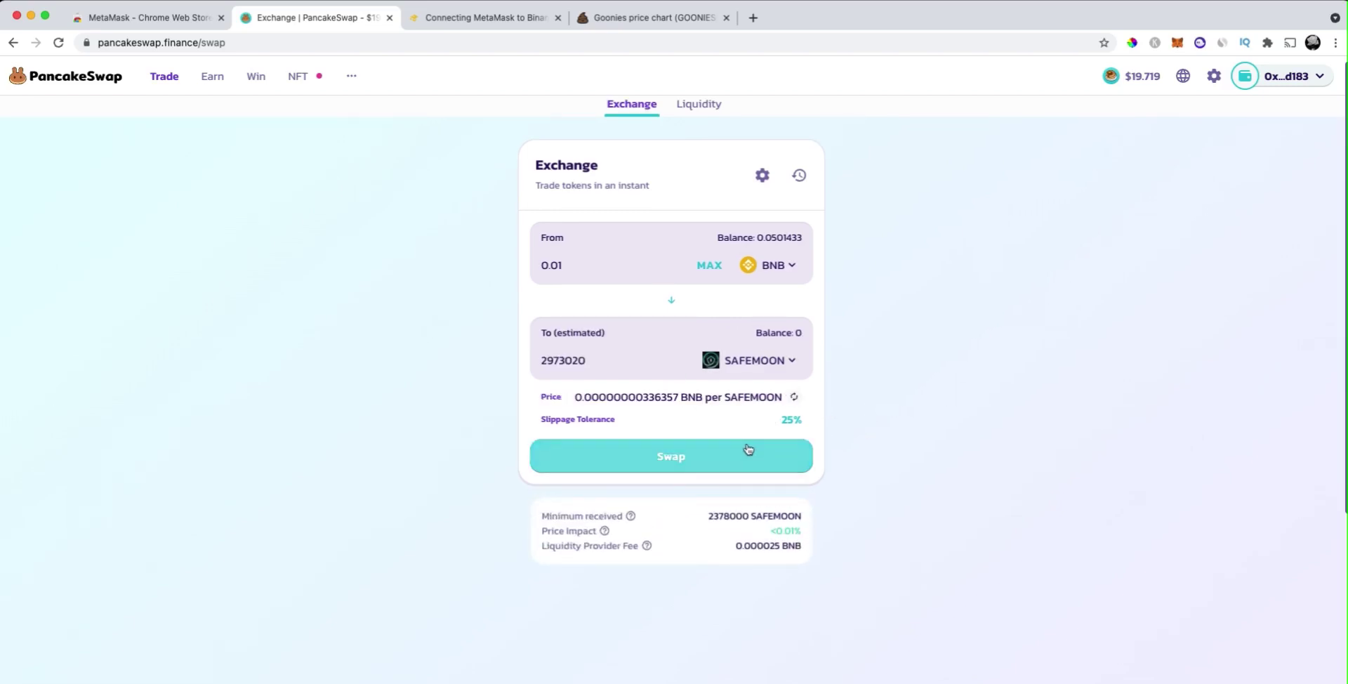
pyautogui.click(724, 460)
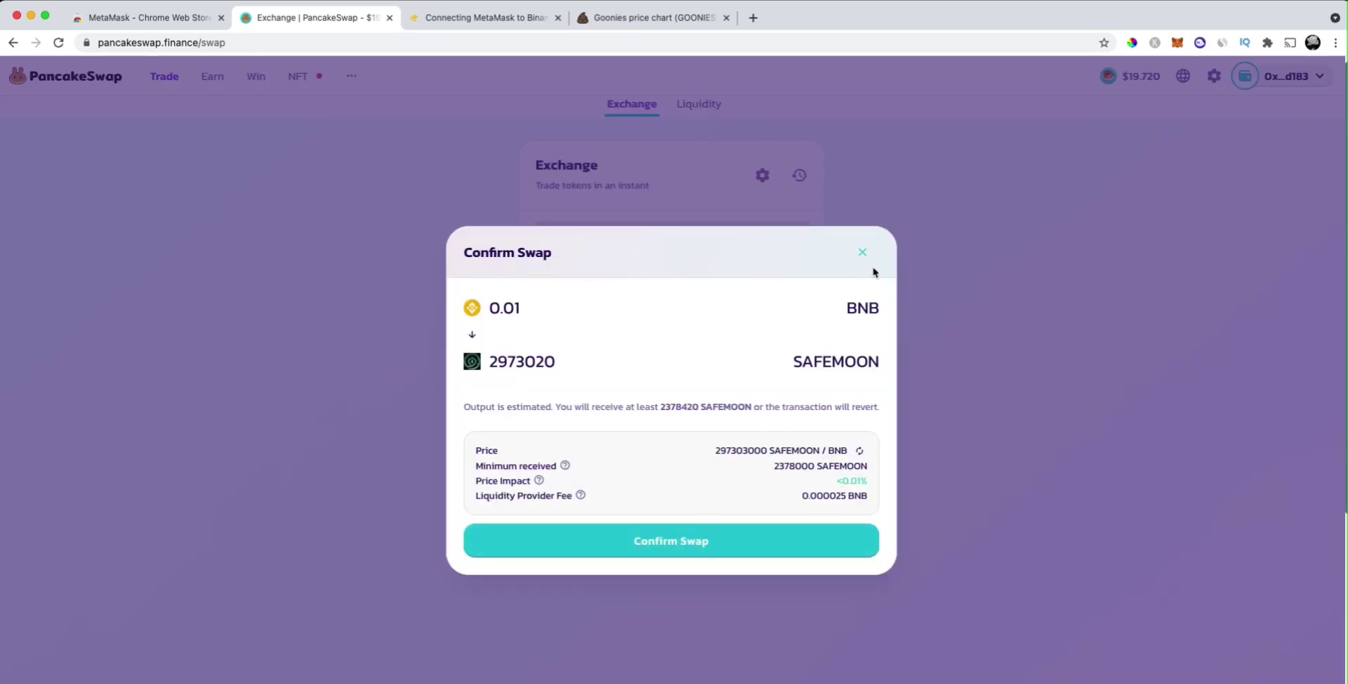
pyautogui.click(860, 251)
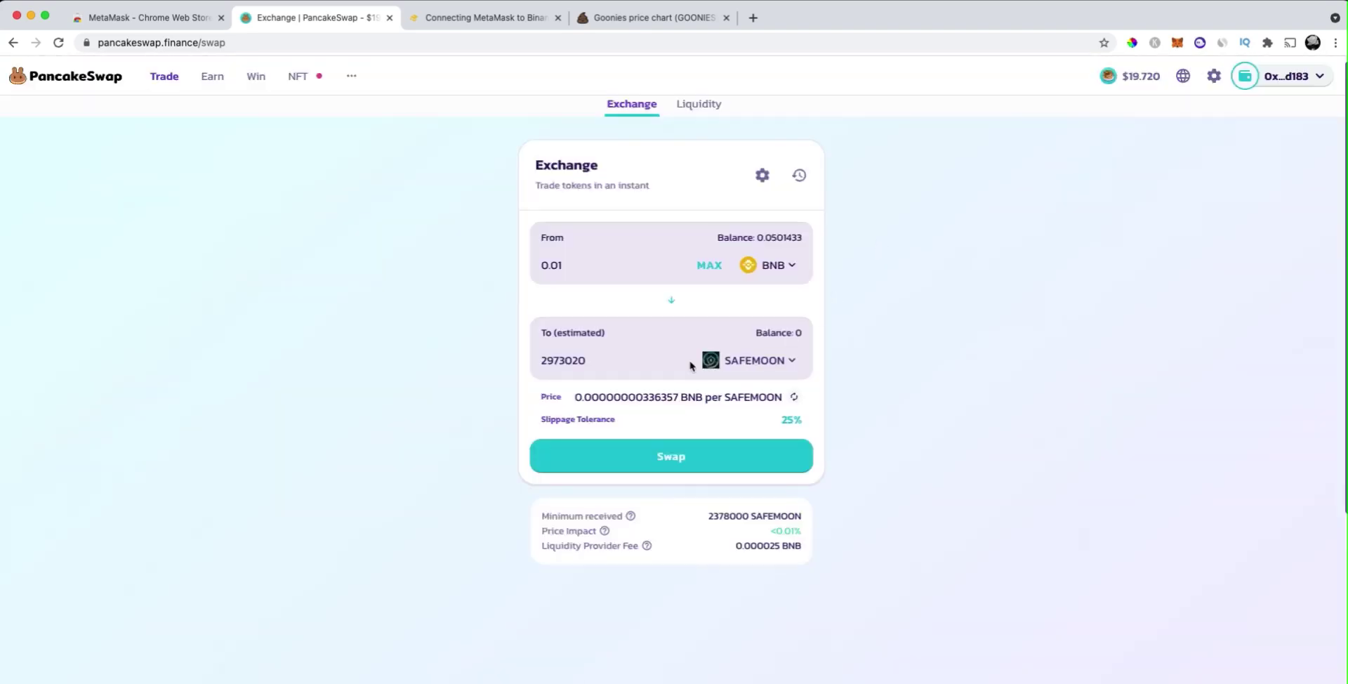
# - Set the swap's slippage tolerance to 15% and close the settings
pyautogui.click(761, 179)
pyautogui.click(737, 445)
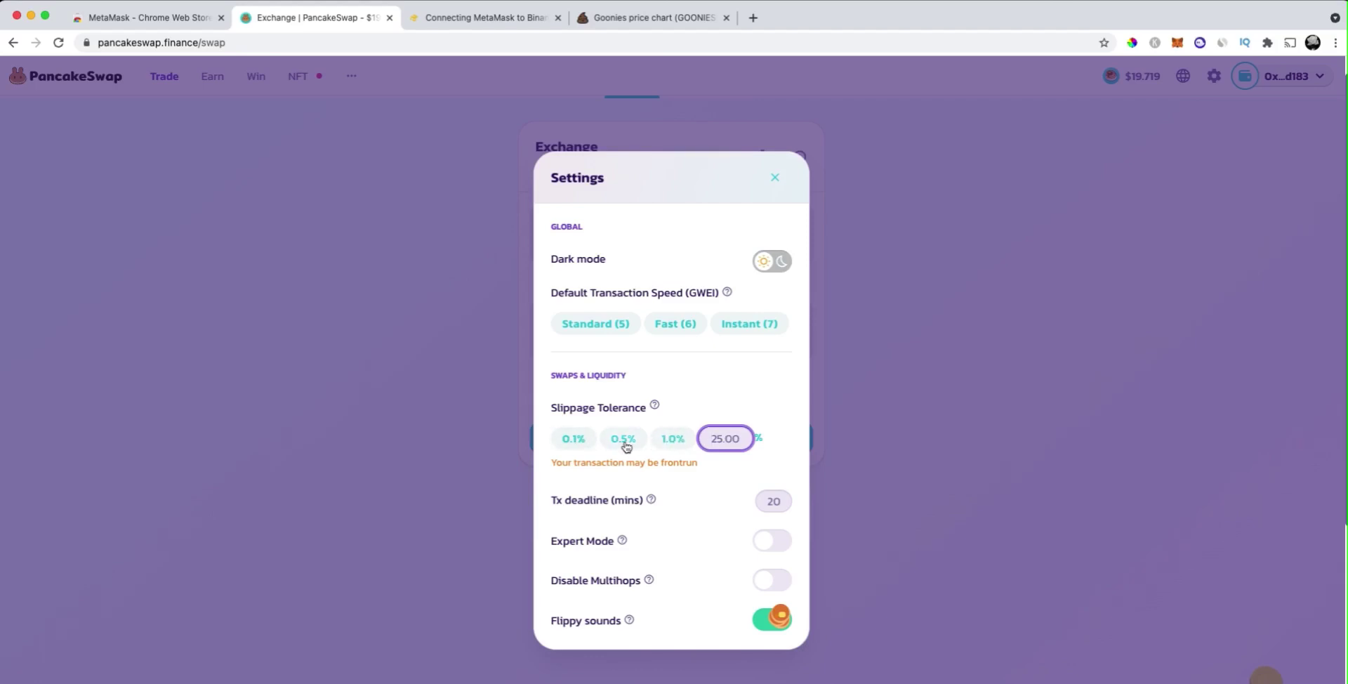
pyautogui.click(707, 436)
pyautogui.press('Delete')
pyautogui.press('Delete')
pyautogui.press('Delete')
pyautogui.press('Delete')
pyautogui.press('Delete')
pyautogui.write('12')
pyautogui.press('BackSpace')
pyautogui.write('5')
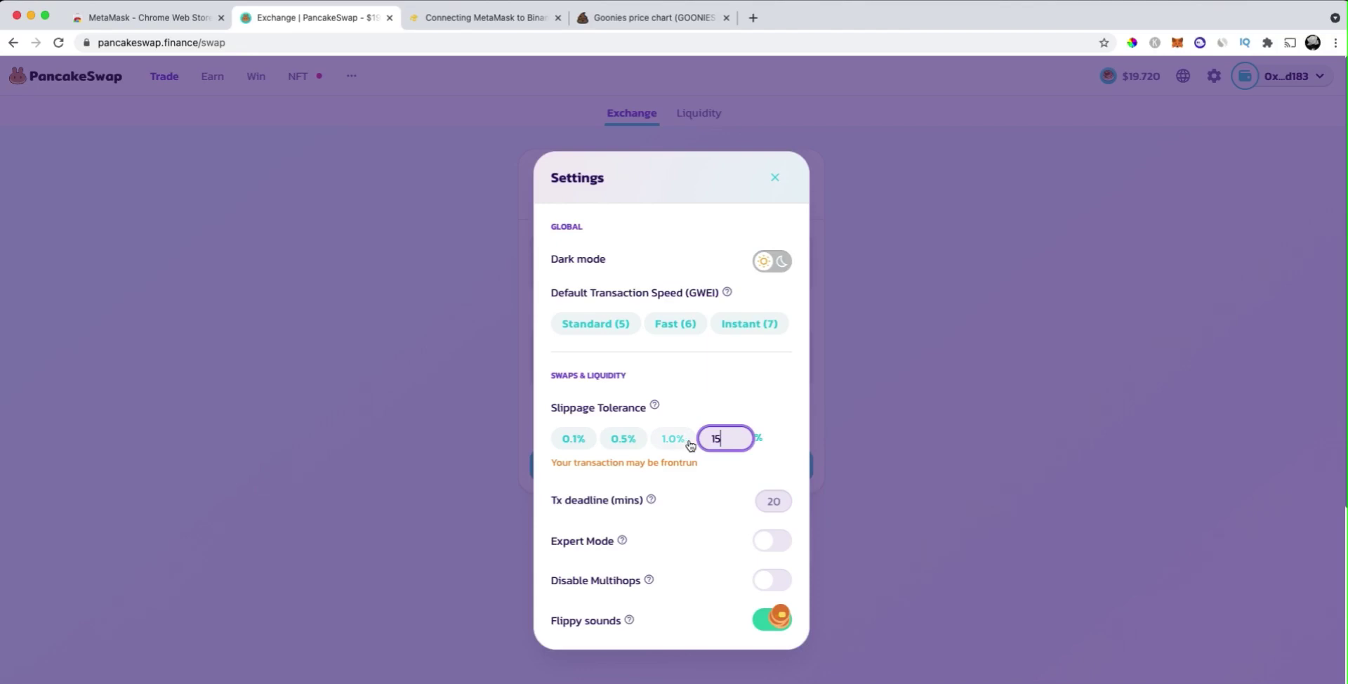
pyautogui.moveTo(724, 442); pyautogui.dragTo(717, 439)
pyautogui.click(865, 381)
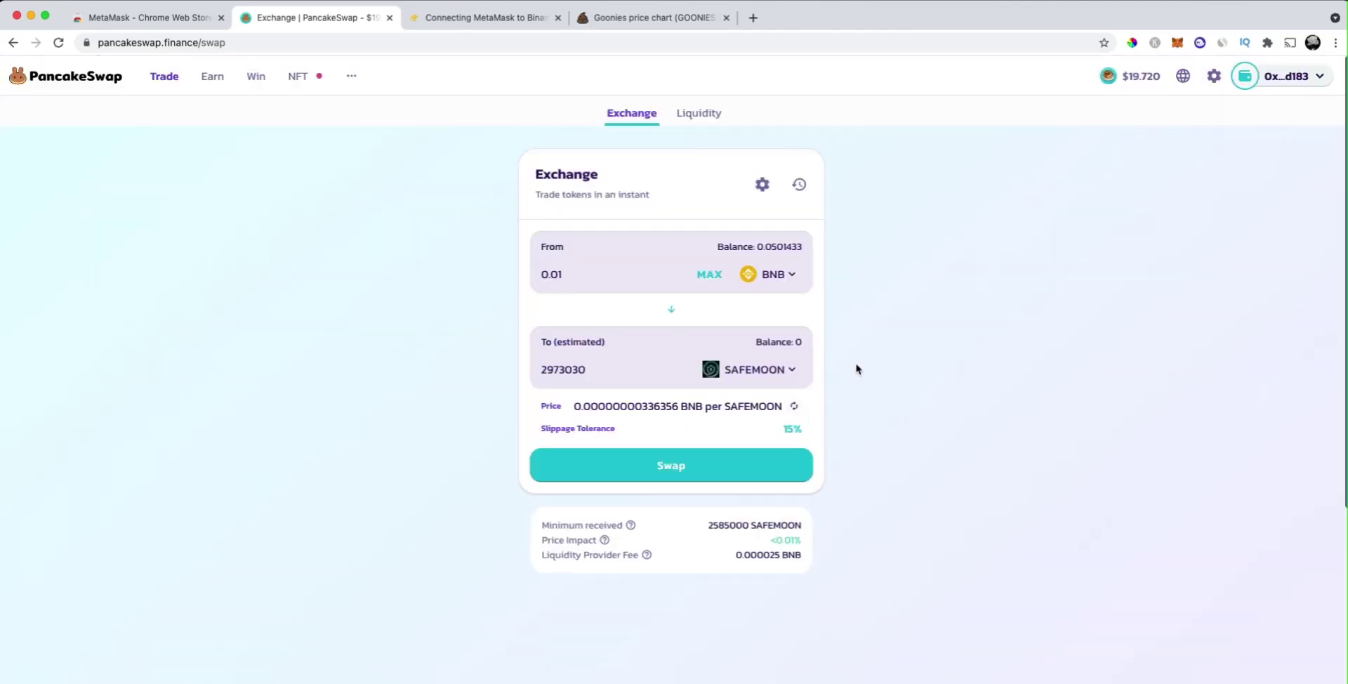
# - Swap 0.01 BNB for SAFEMOON and approve the transaction in MetaMask
pyautogui.click(701, 466)
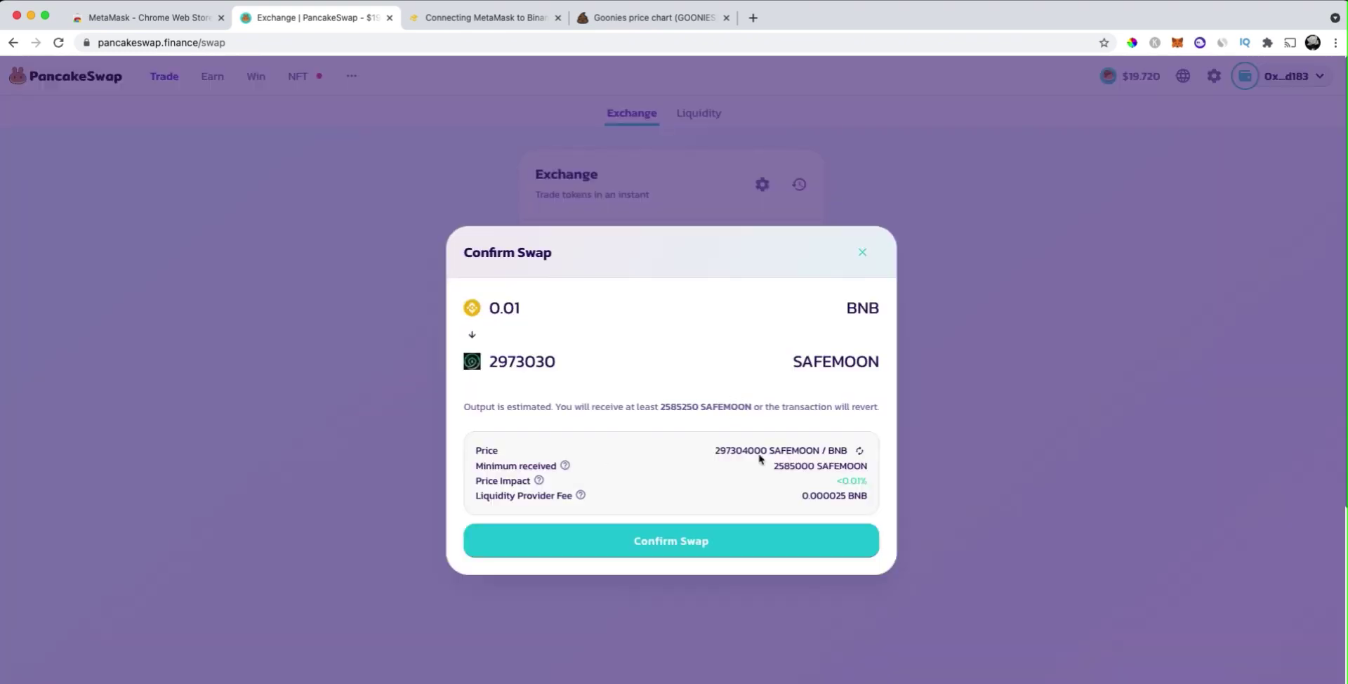
pyautogui.click(695, 540)
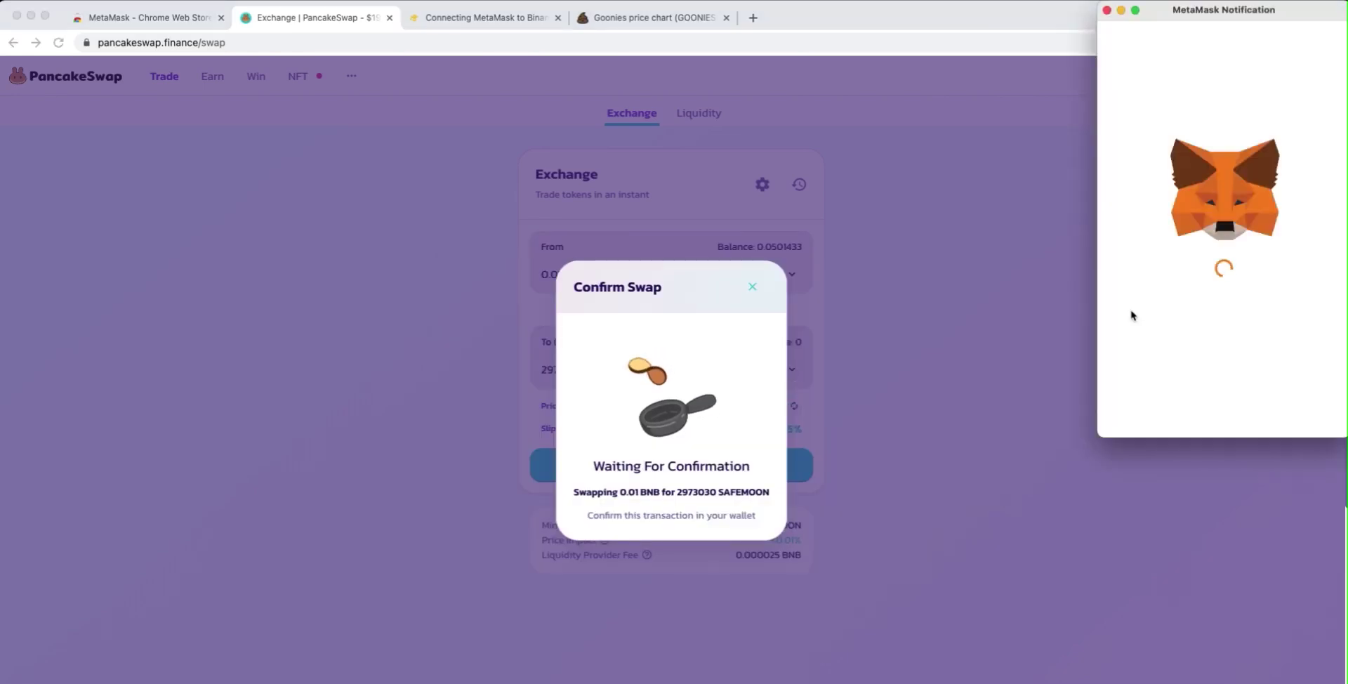
pyautogui.click(1298, 407)
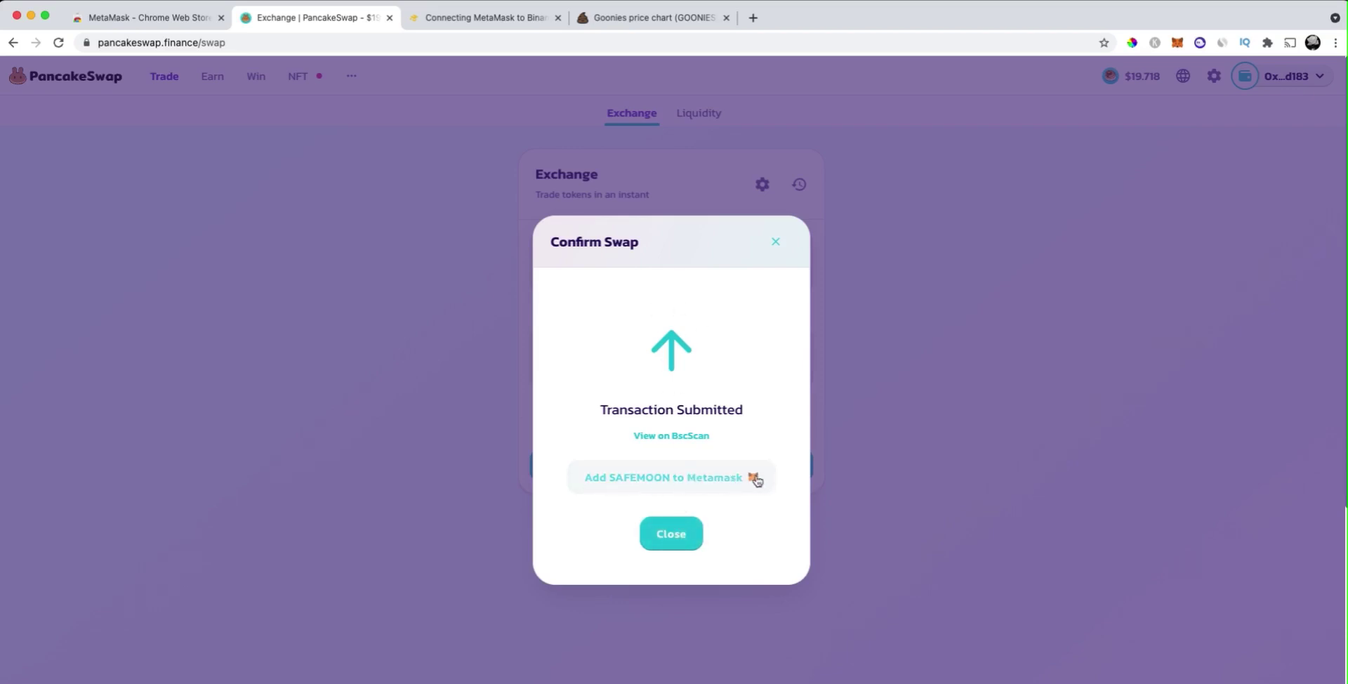
# - Add the SAFEMOON token to MetaMask and close the submitted transaction's dialog
pyautogui.click(690, 482)
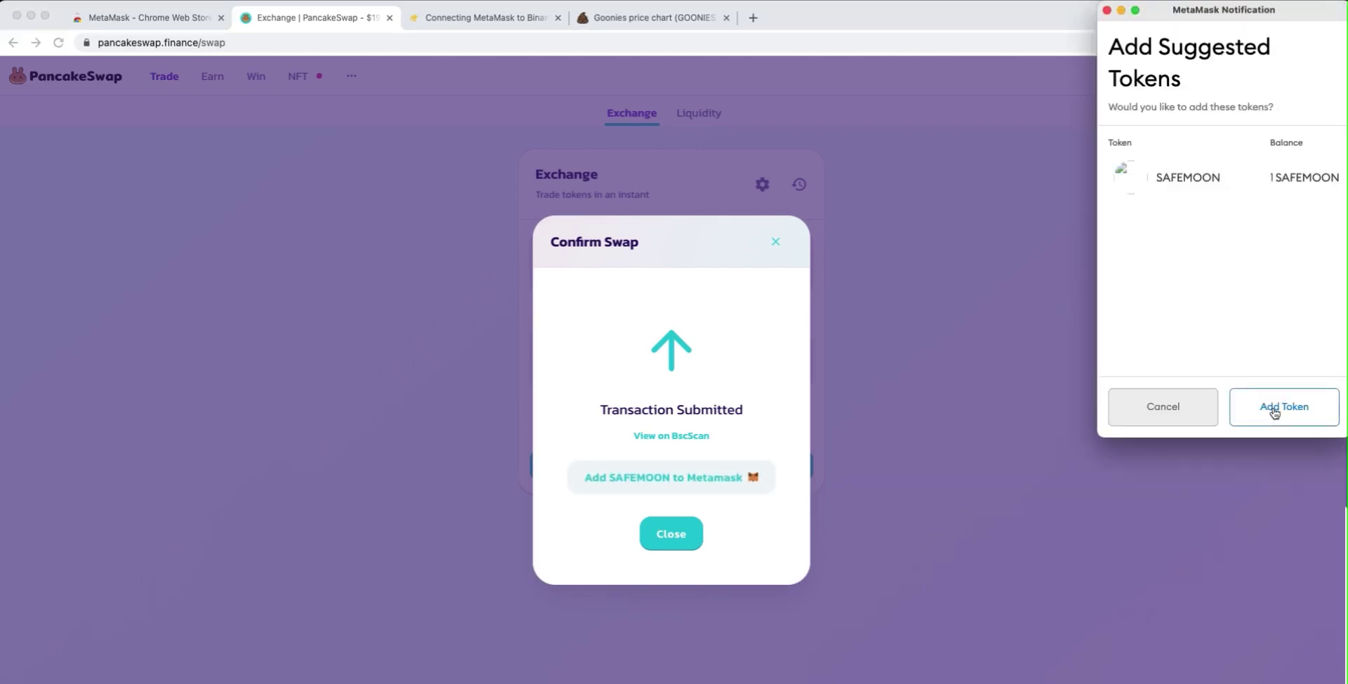
pyautogui.click(1274, 413)
pyautogui.click(695, 542)
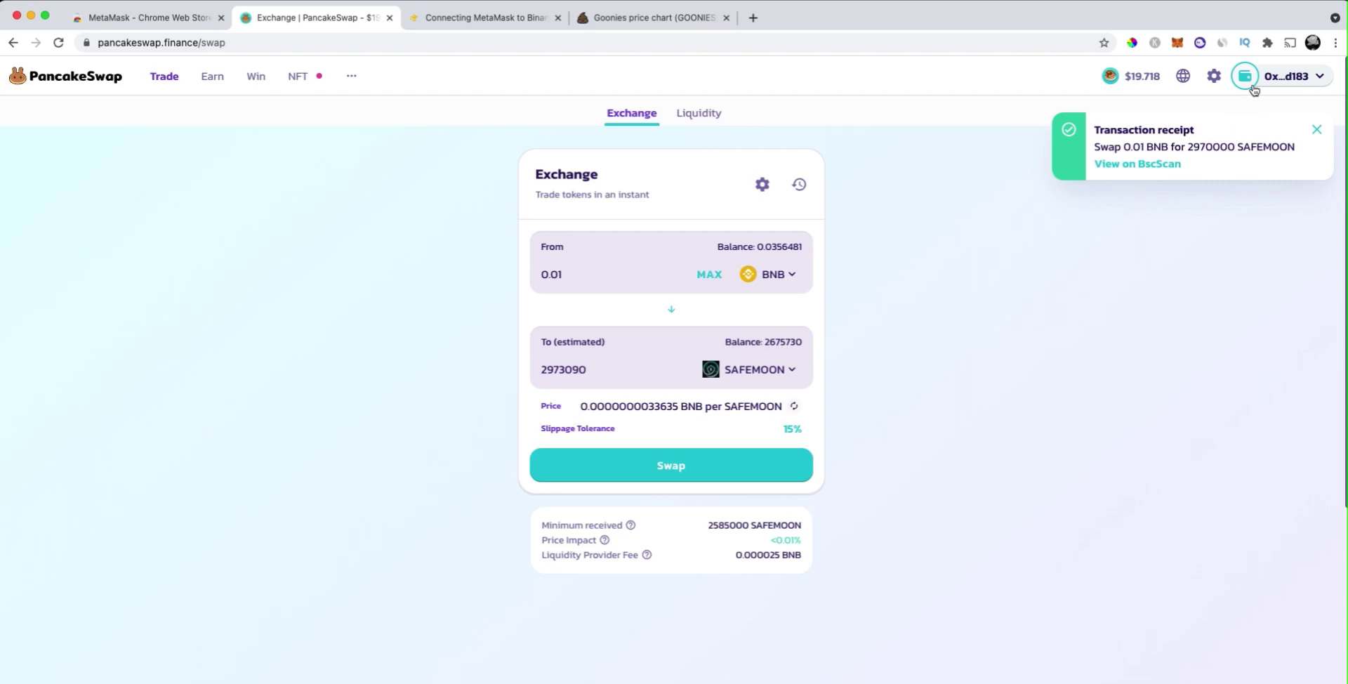
# - Open the MetaMask wallet and view the SAFEMOON holding in the Marketing/Website Wallet account
pyautogui.click(1176, 43)
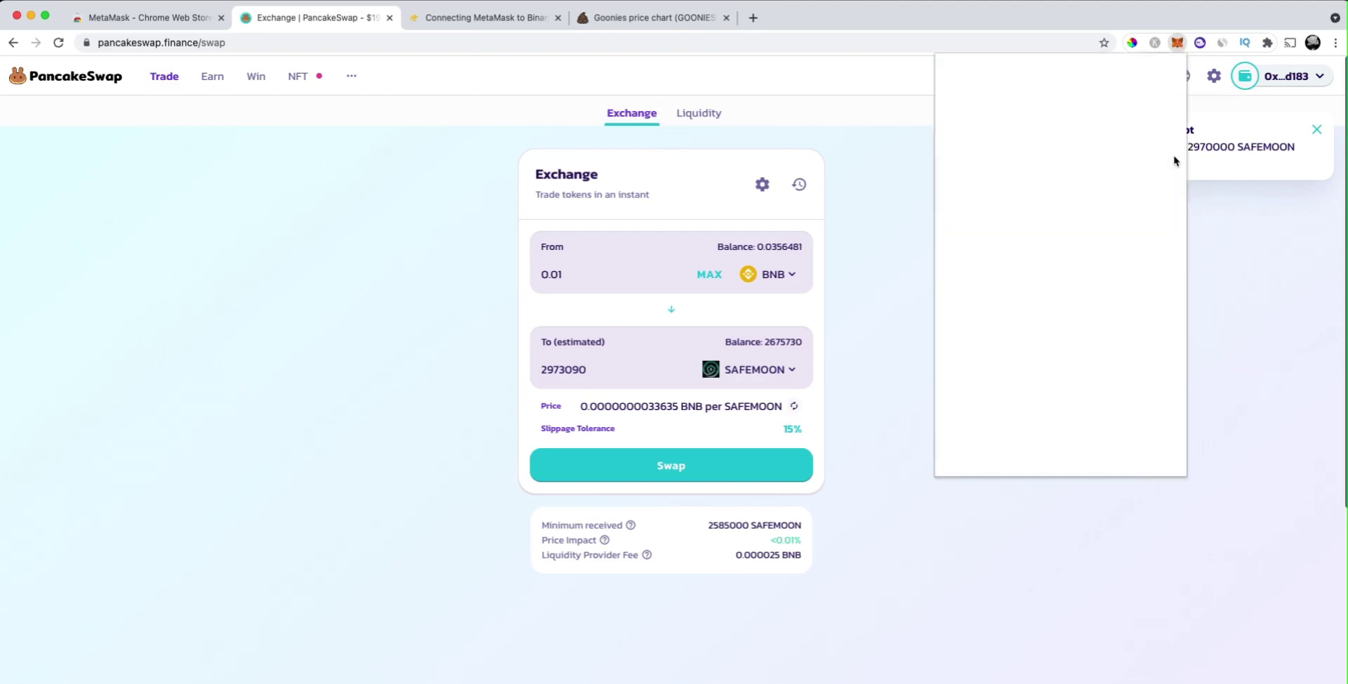
pyautogui.click(992, 315)
pyautogui.scroll(-2, 1068, 420)
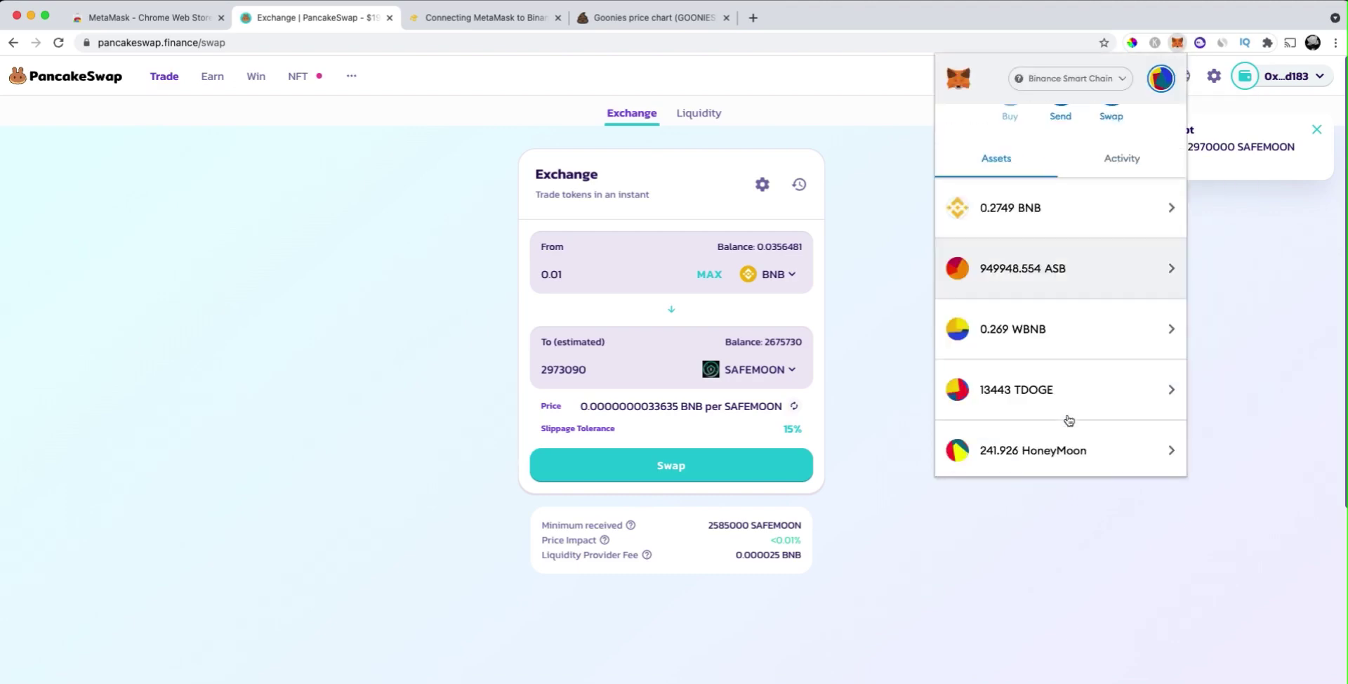
pyautogui.scroll(-3, 1067, 420)
pyautogui.click(1046, 385)
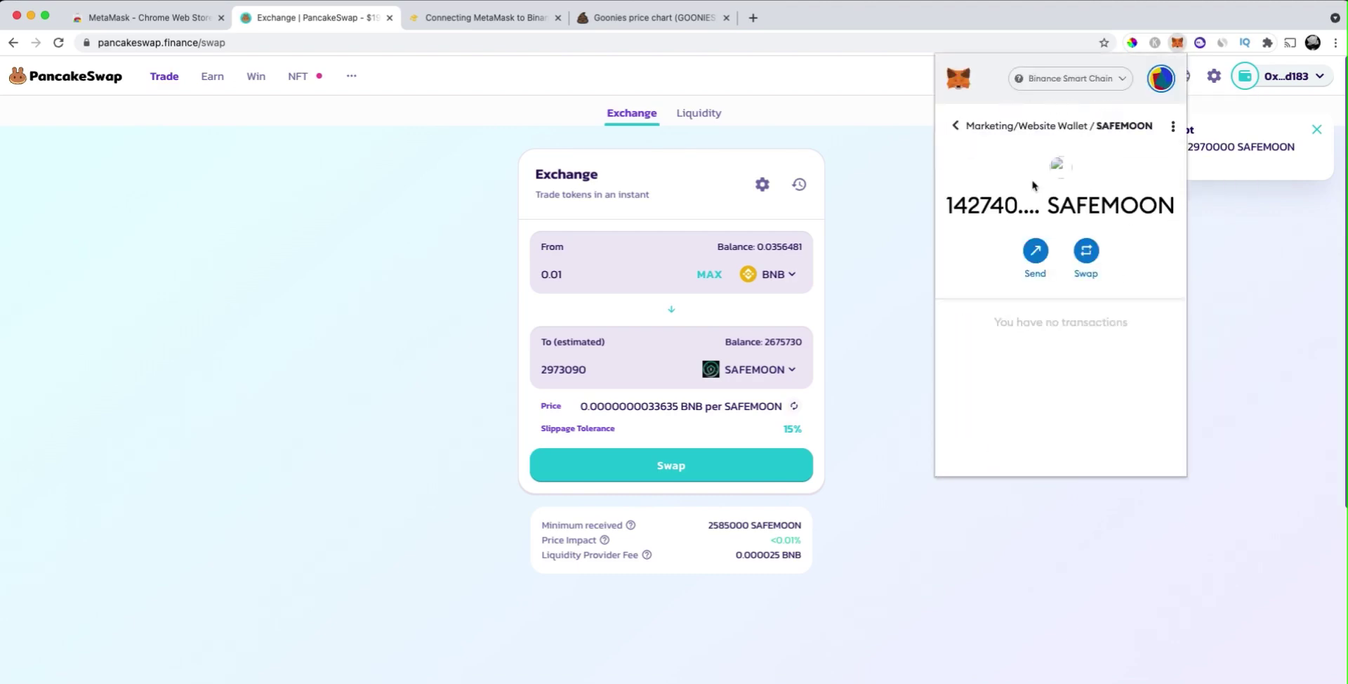
# - Switch MetaMask to the Dev Wallet account that is connected to PancakeSwap
pyautogui.click(1065, 79)
pyautogui.click(1039, 421)
pyautogui.click(1160, 78)
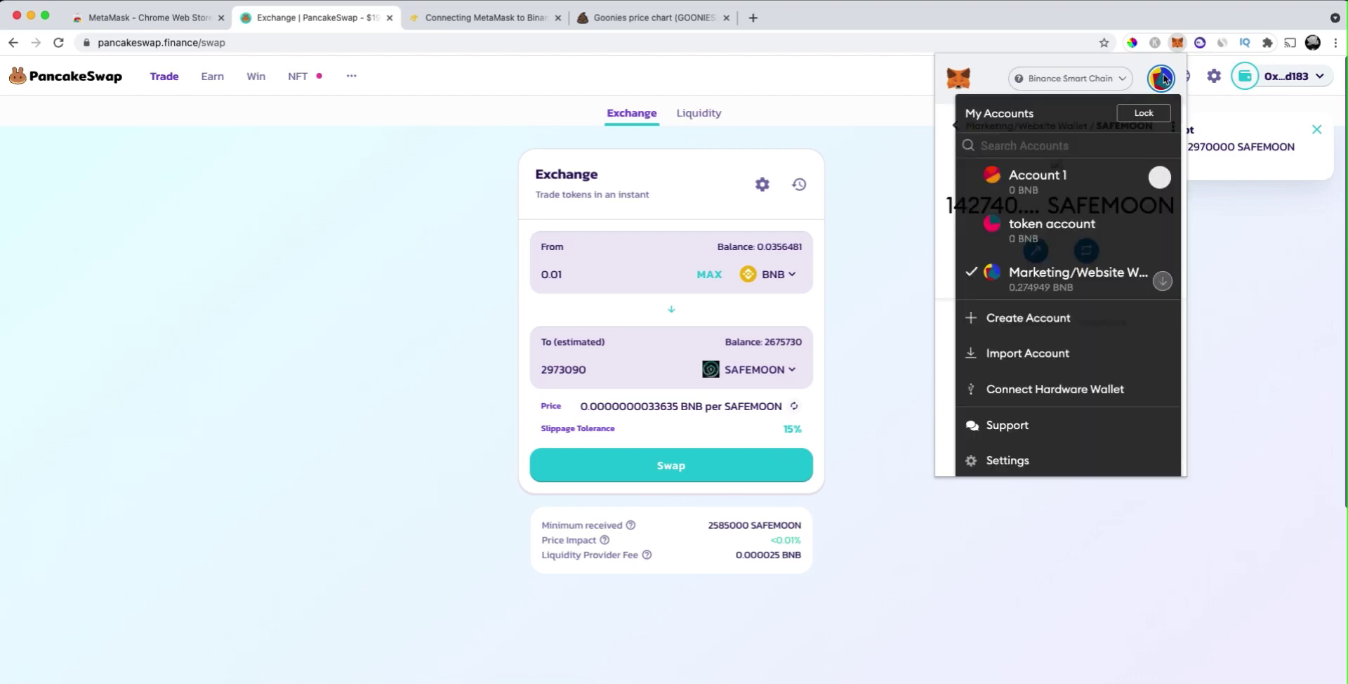
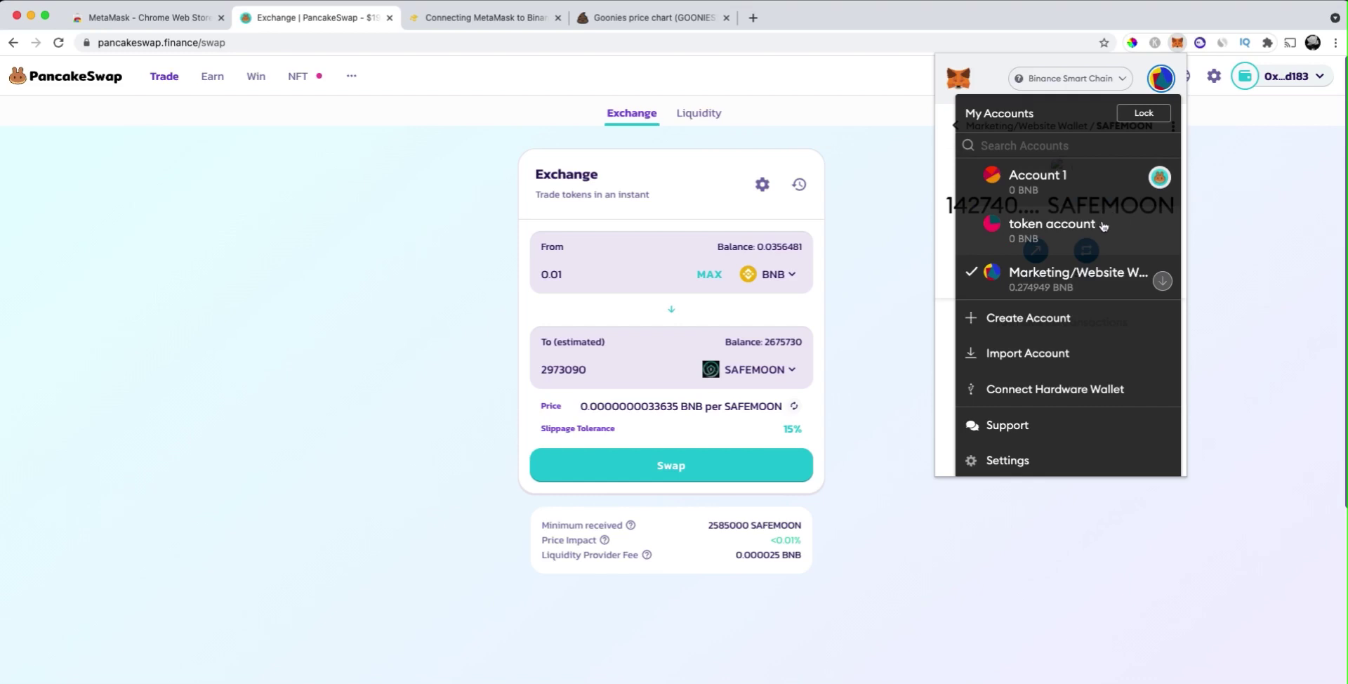
pyautogui.scroll(-2, 1086, 245)
pyautogui.click(1086, 245)
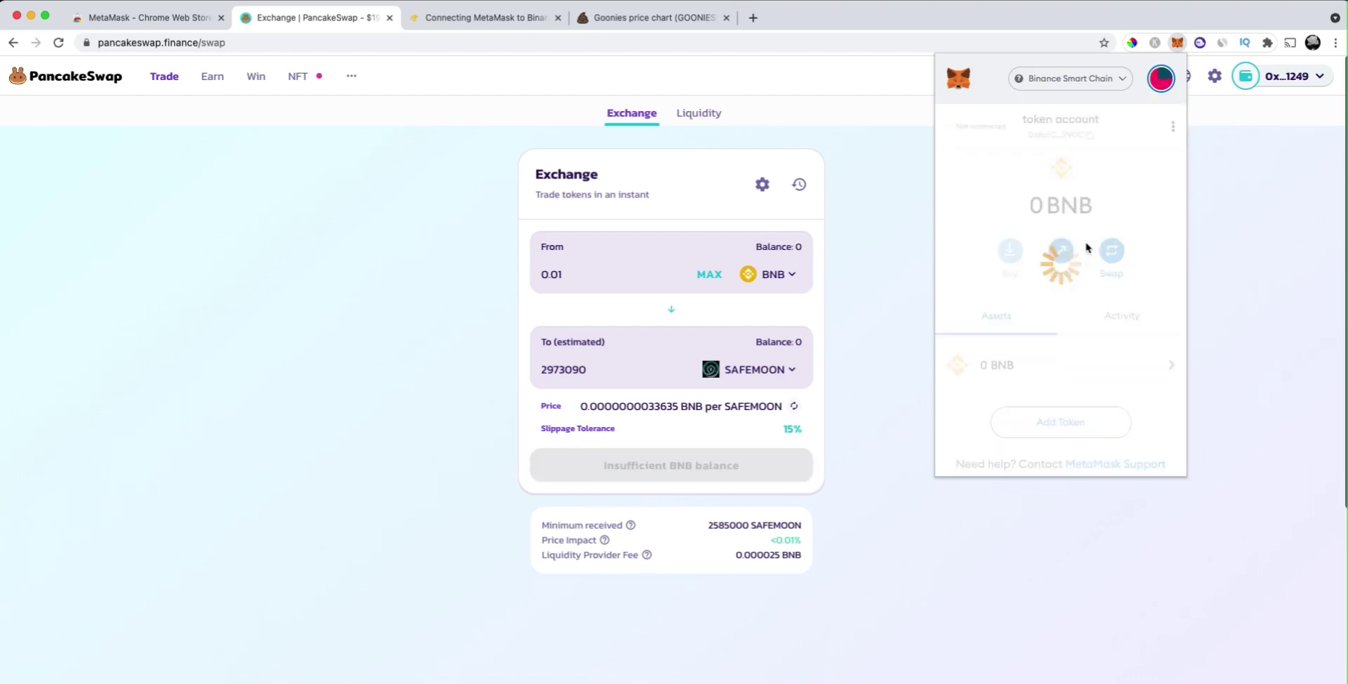
# - Look through the Dev Wallet account's asset list for SAFEMOON and compare its address with the connected wallet
pyautogui.scroll(-2, 1098, 360)
pyautogui.scroll(-1, 1099, 365)
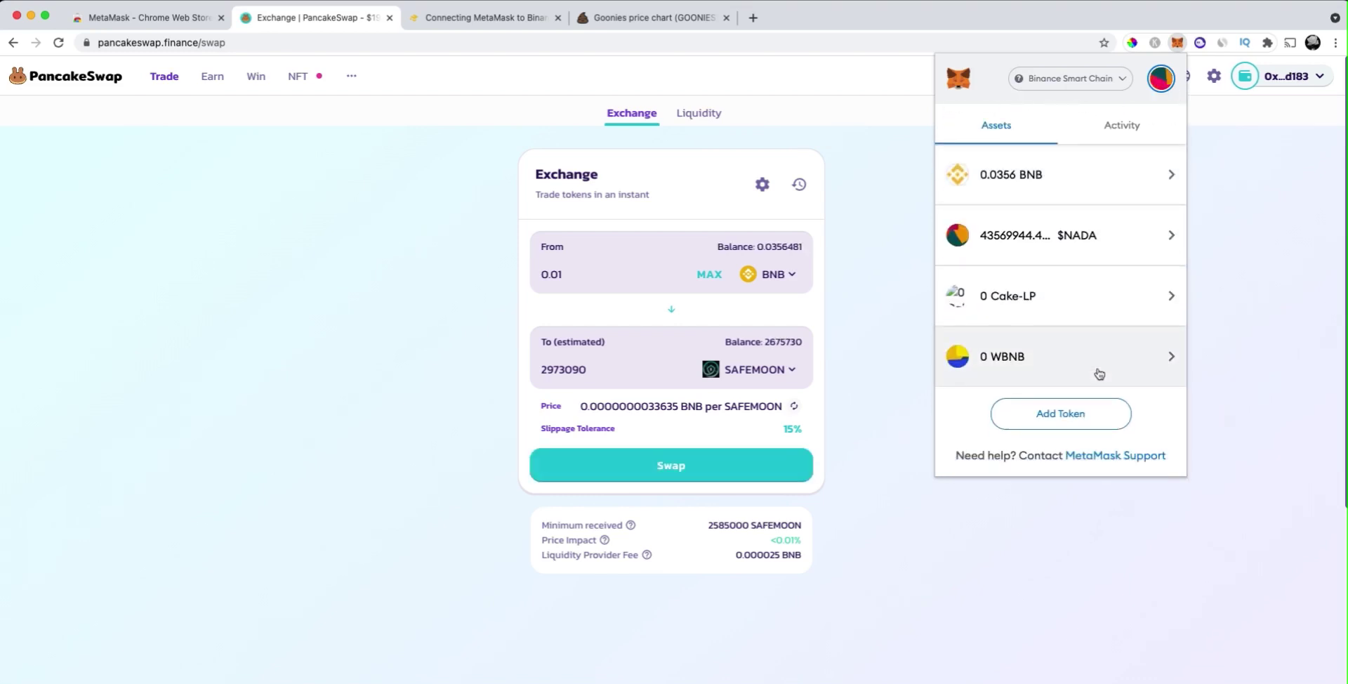
pyautogui.scroll(3, 1094, 323)
pyautogui.scroll(-3, 1067, 316)
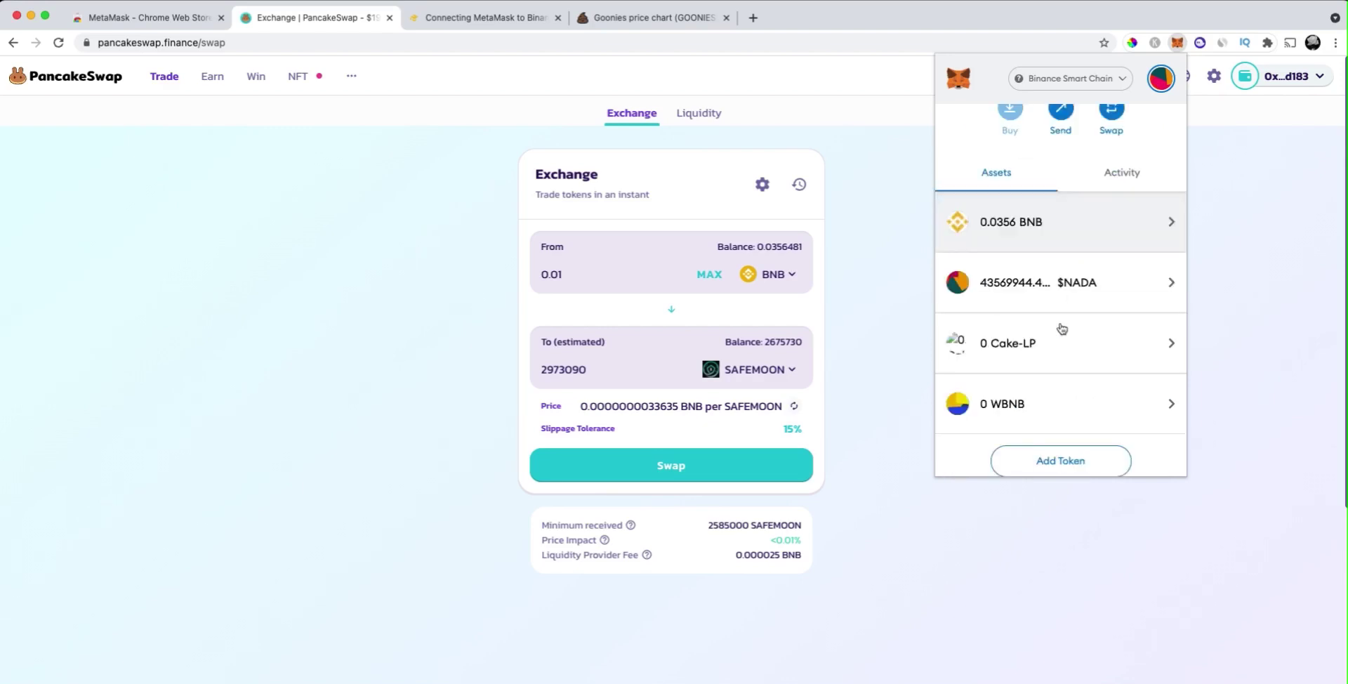
pyautogui.scroll(-1, 1090, 419)
pyautogui.scroll(1, 1068, 346)
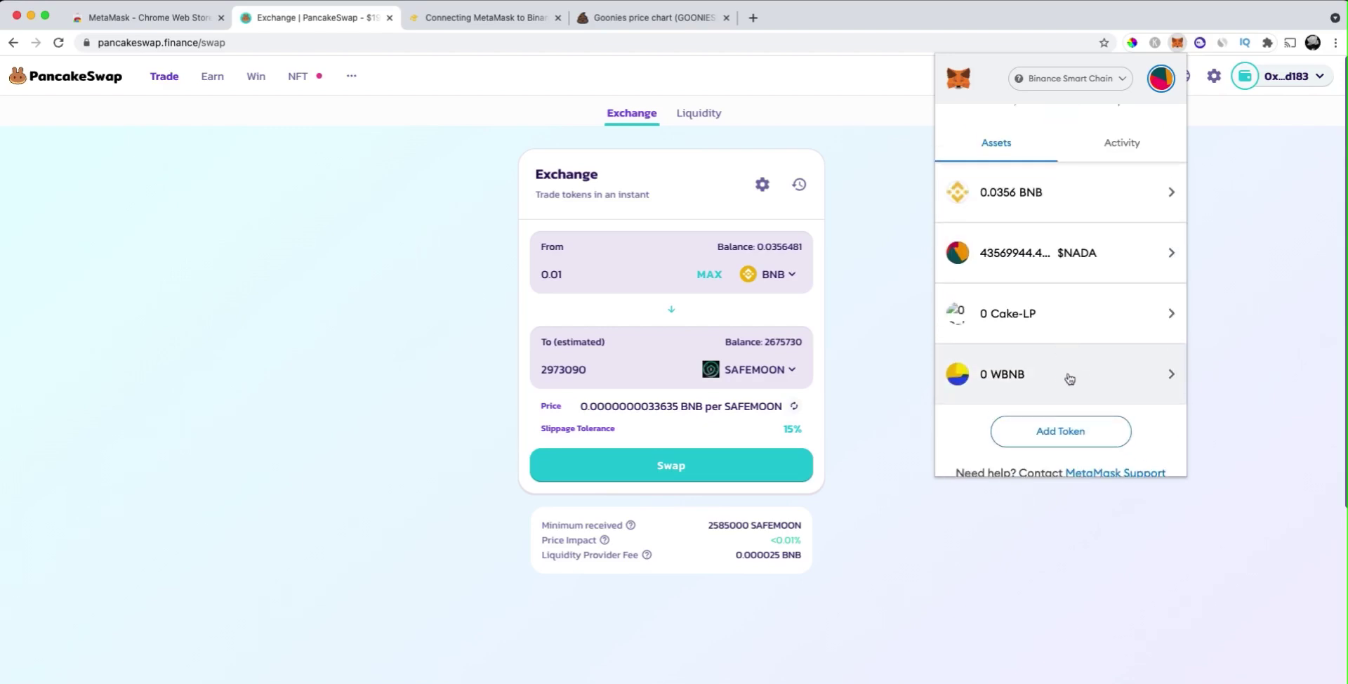
pyautogui.scroll(3, 1060, 377)
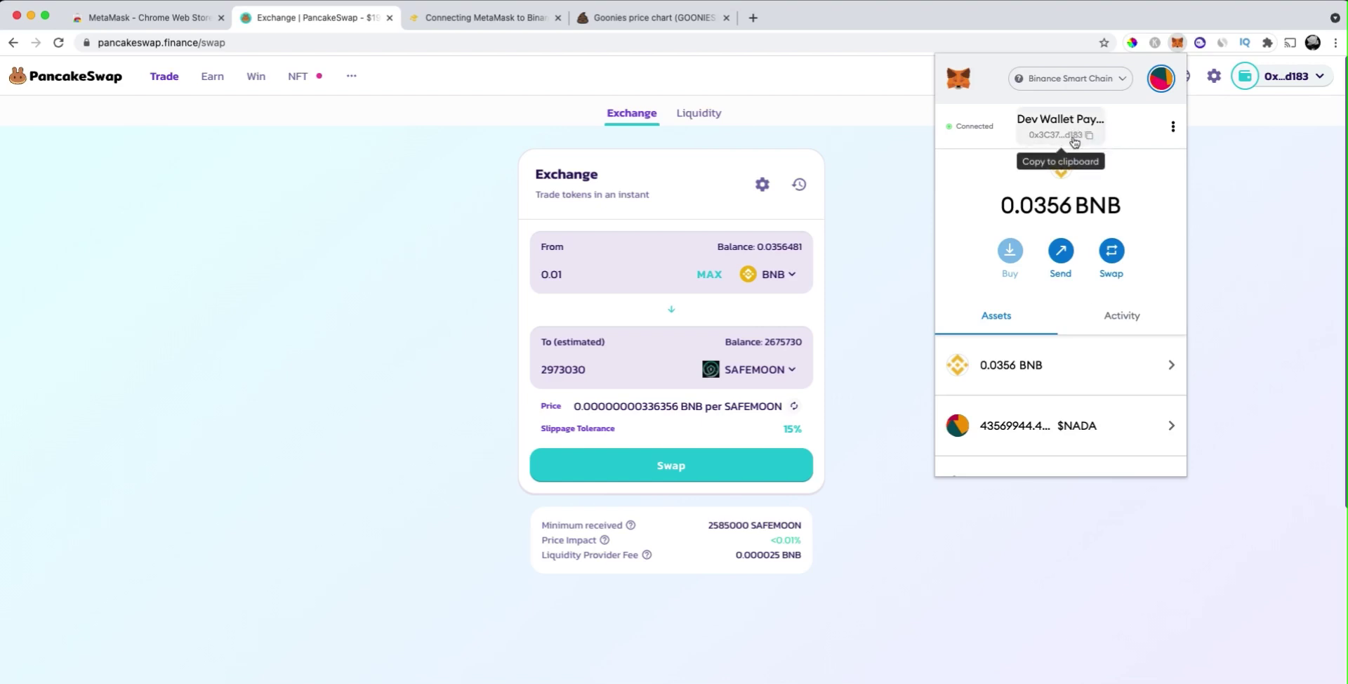
pyautogui.scroll(-3, 1061, 325)
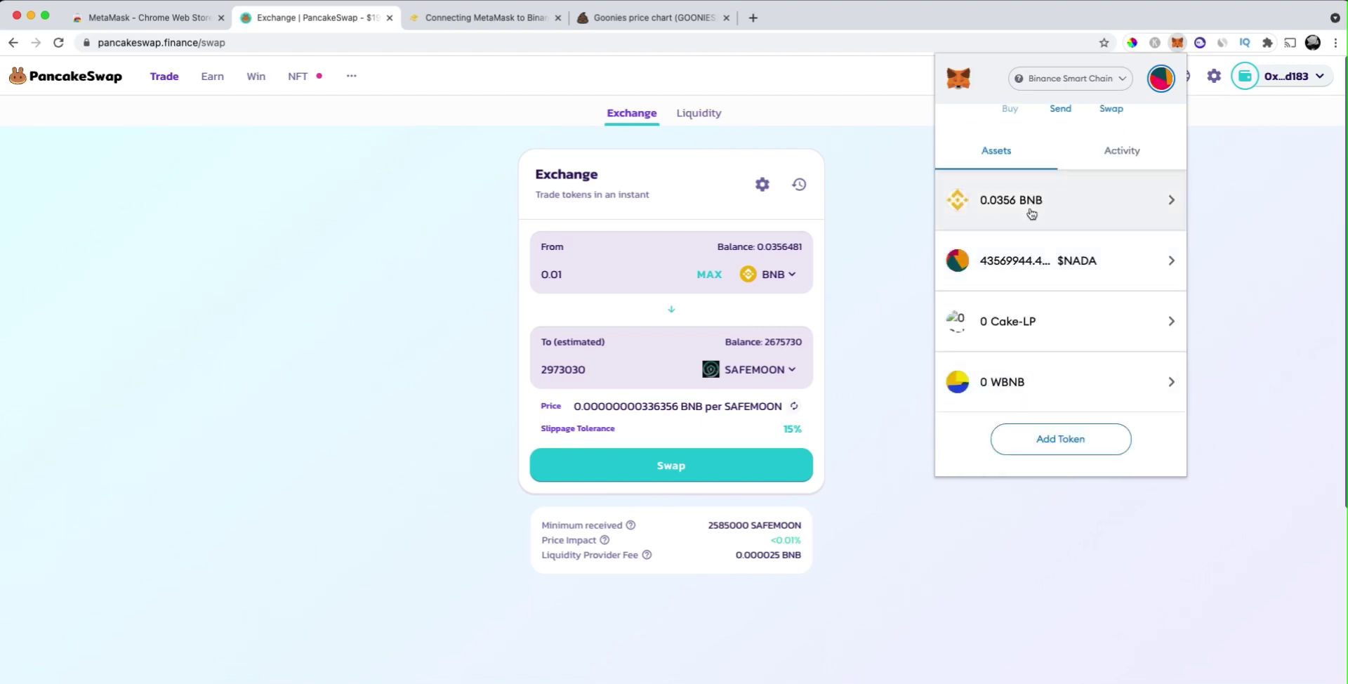
pyautogui.scroll(2, 1046, 337)
# - Check the account's activity for the PancakeSwap swap and return to reviewing its token assets
pyautogui.click(1116, 223)
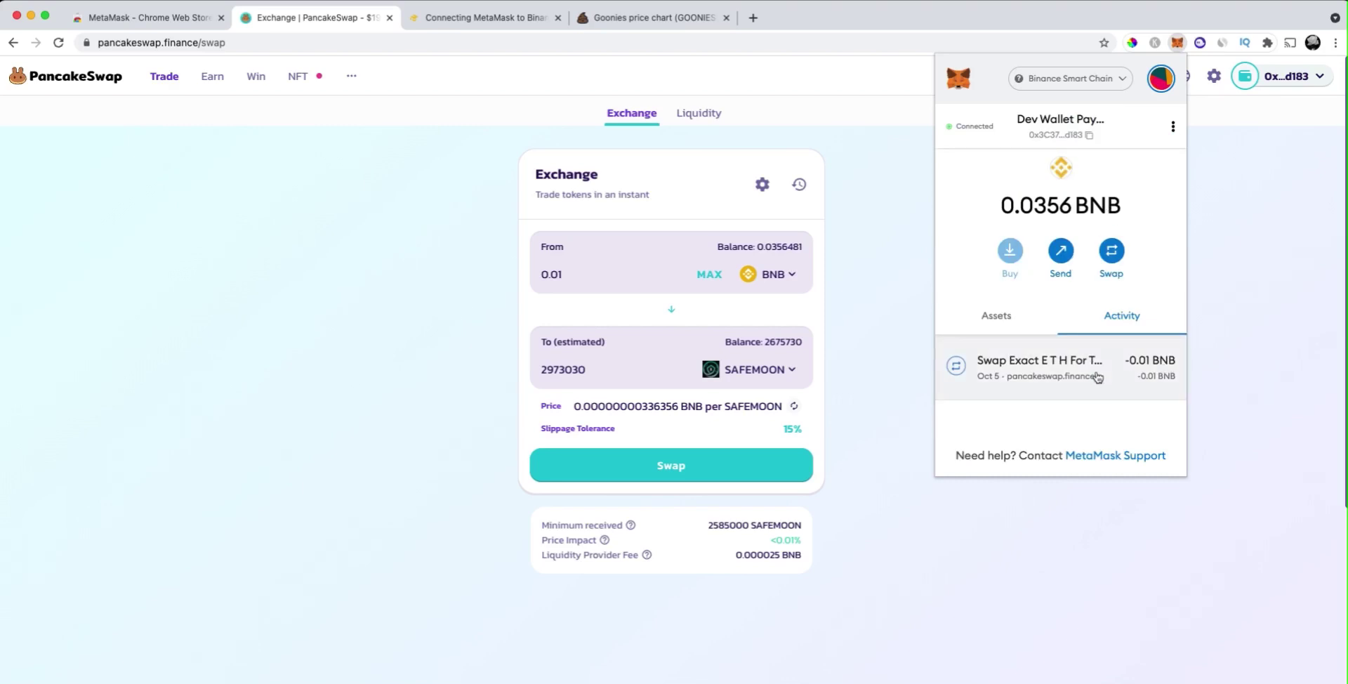
pyautogui.click(996, 315)
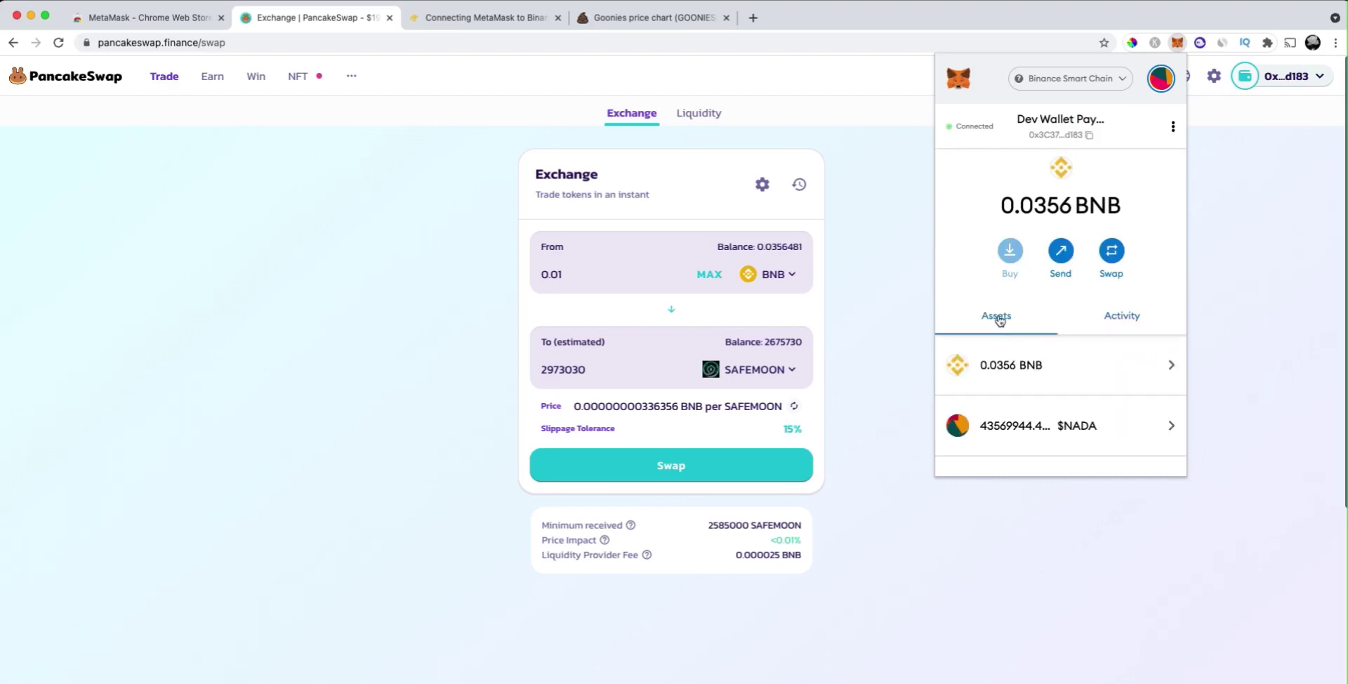
pyautogui.scroll(-3, 1063, 365)
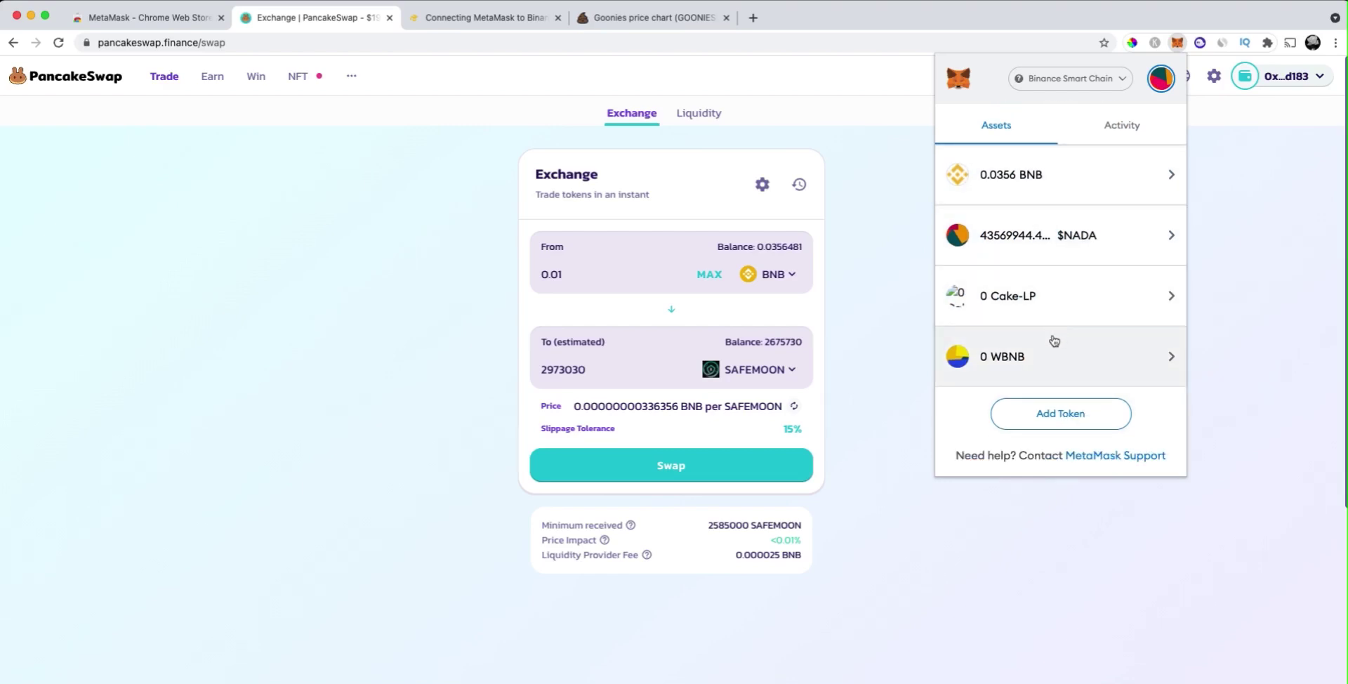
pyautogui.scroll(1, 1053, 341)
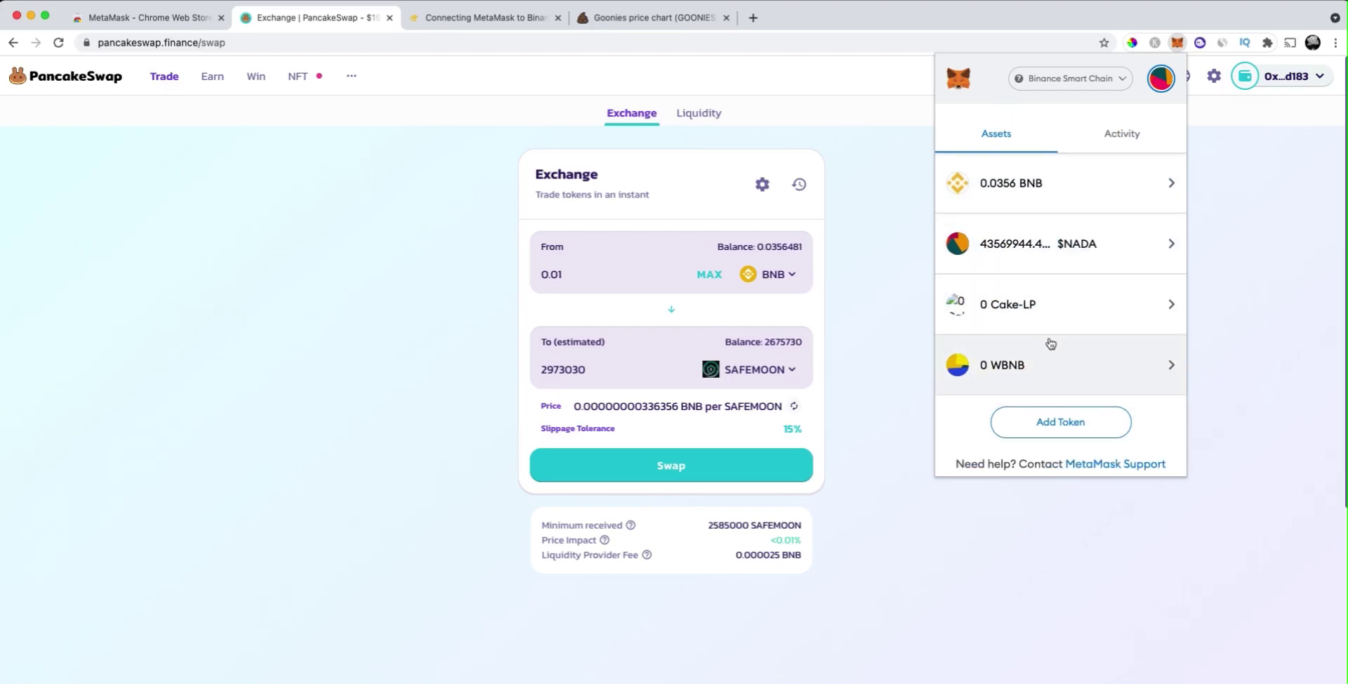
pyautogui.scroll(2, 1050, 343)
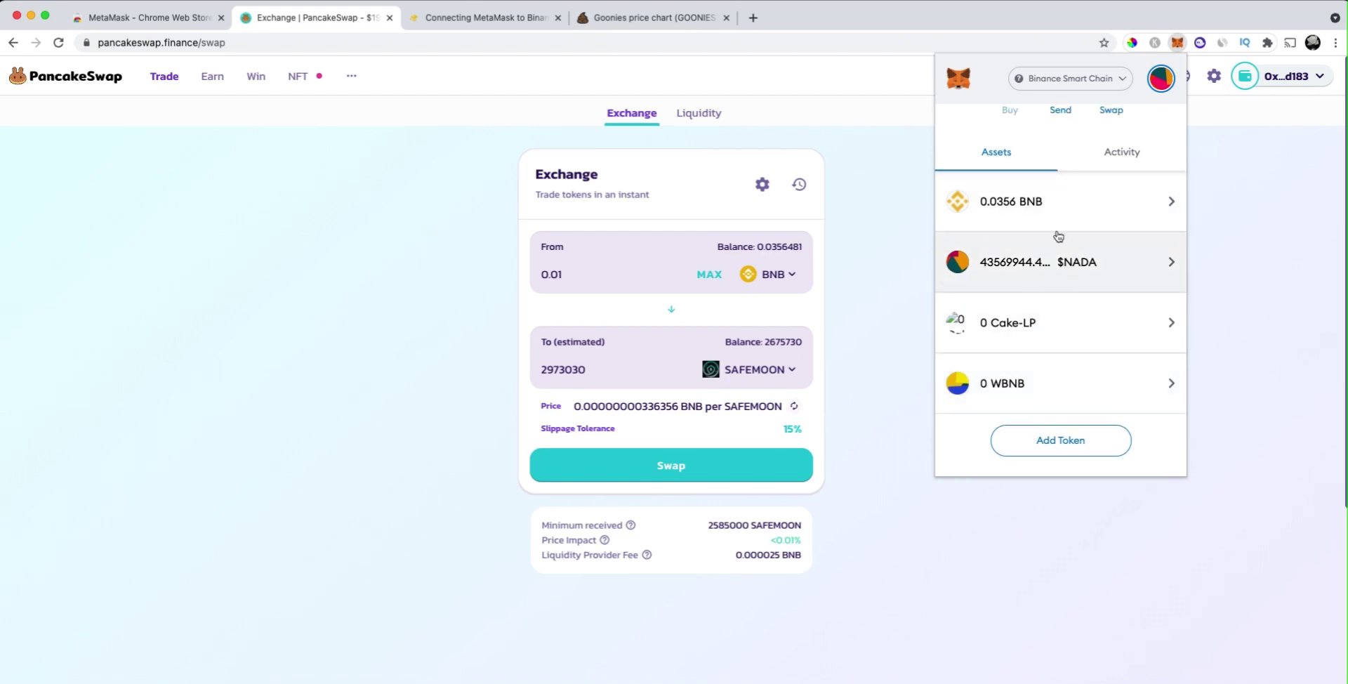
pyautogui.scroll(3, 1076, 302)
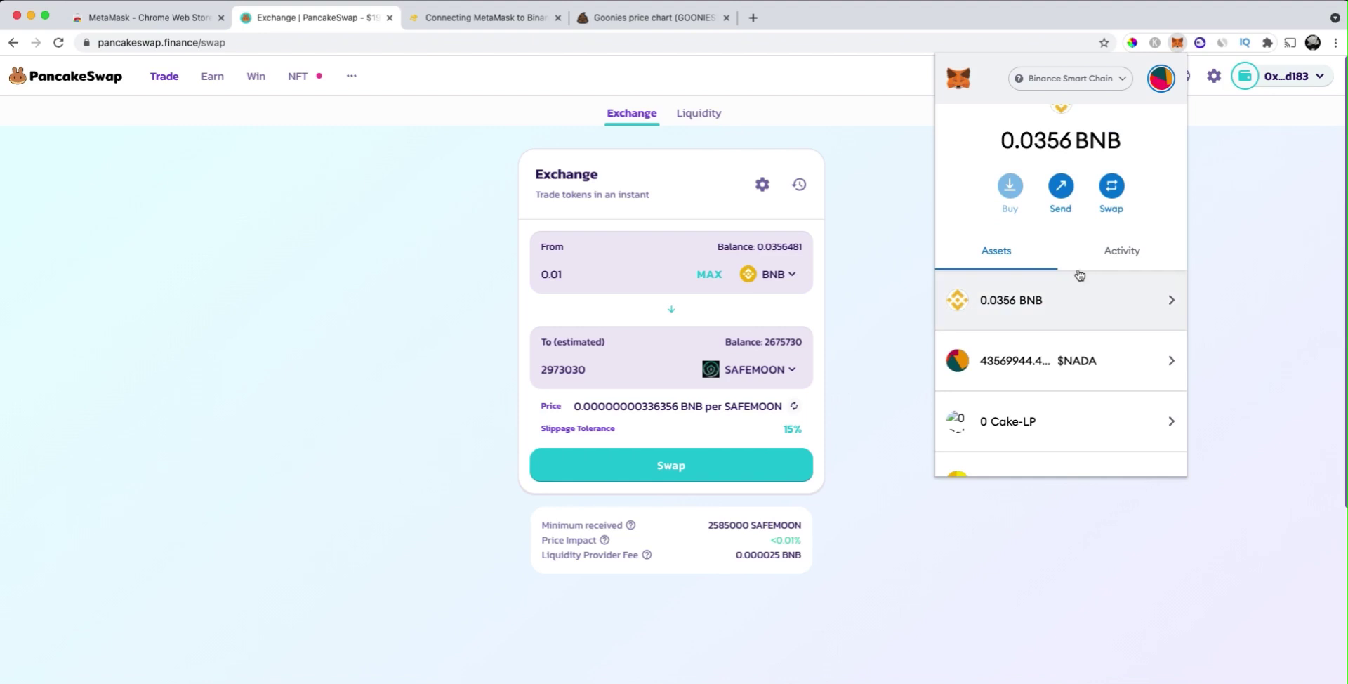
pyautogui.scroll(-3, 1076, 294)
pyautogui.scroll(-4, 1076, 294)
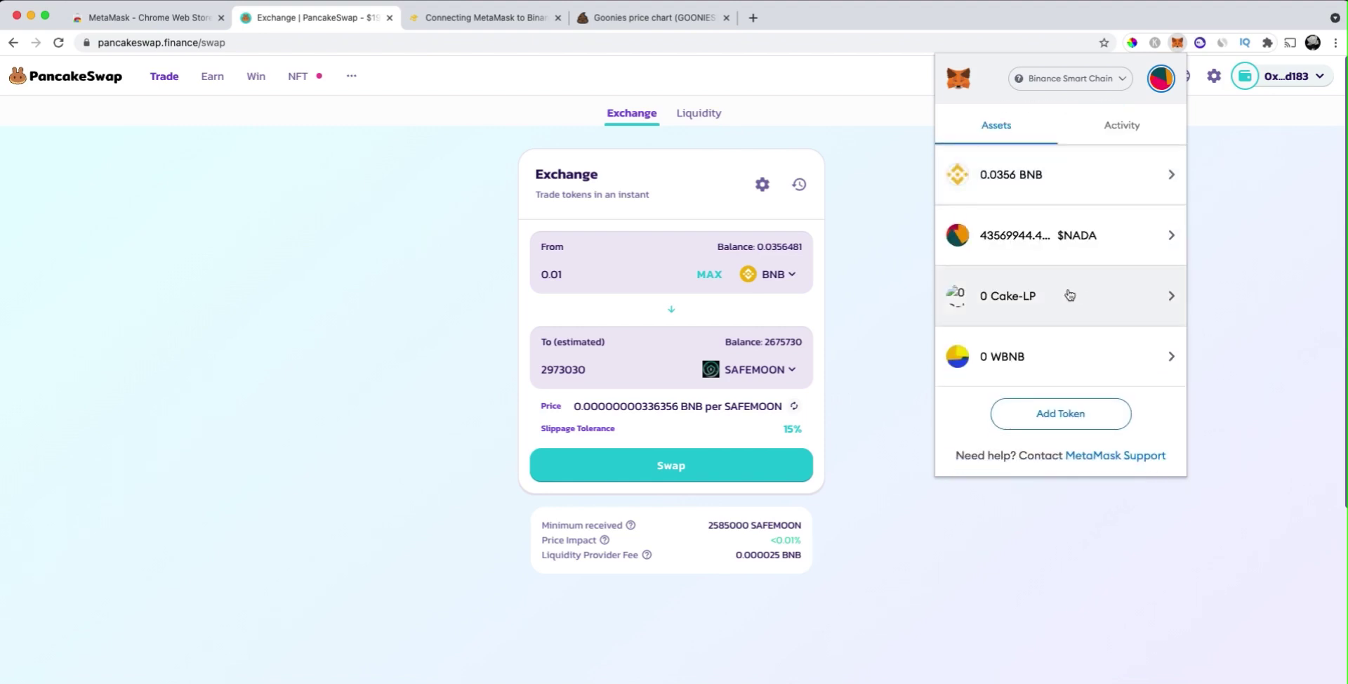
pyautogui.scroll(3, 1069, 294)
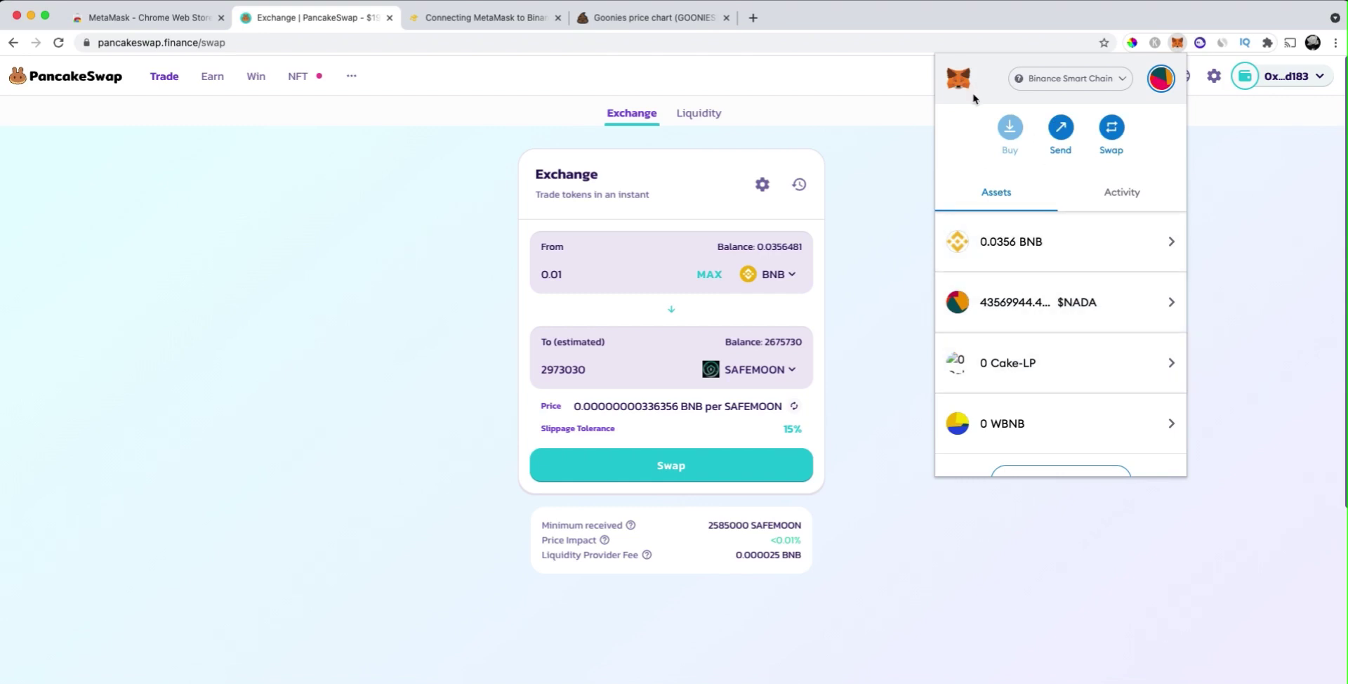
pyautogui.scroll(-1, 1017, 372)
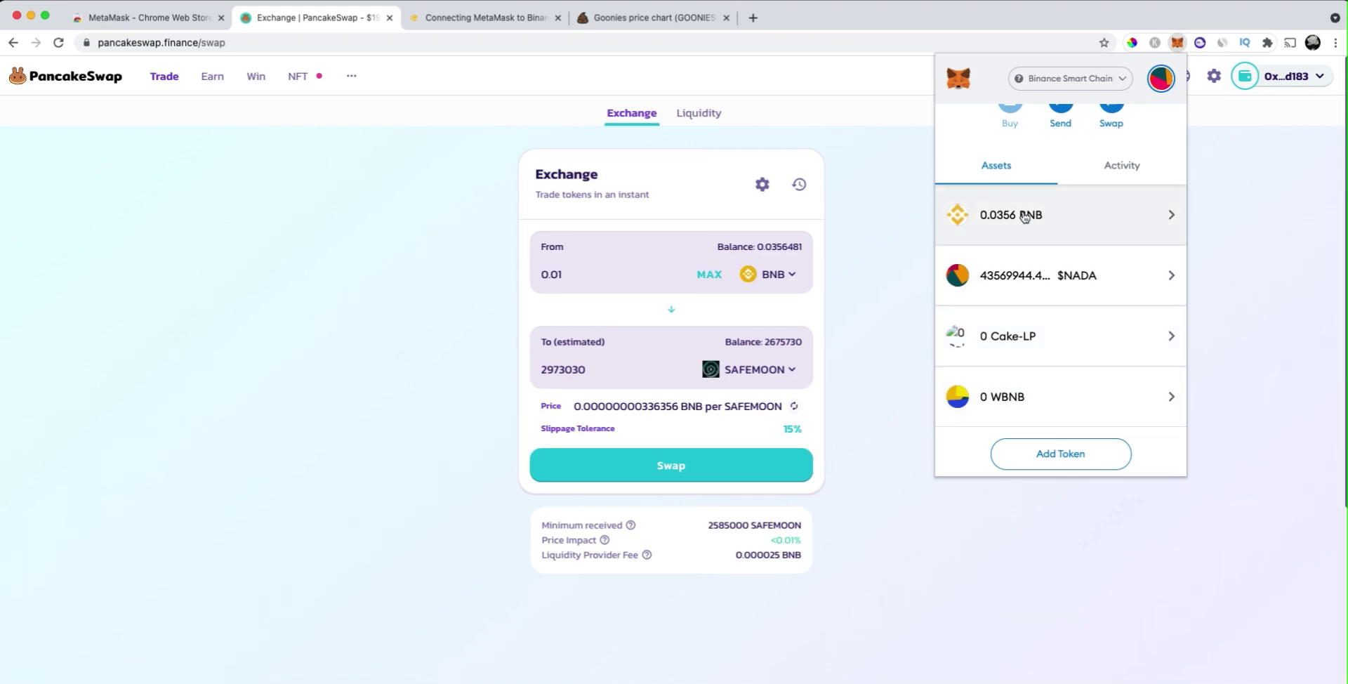
# - Open the PancakeSwap swap transaction from the Dev Wallet account's activity in the BscScan block explorer
pyautogui.scroll(2, 1052, 333)
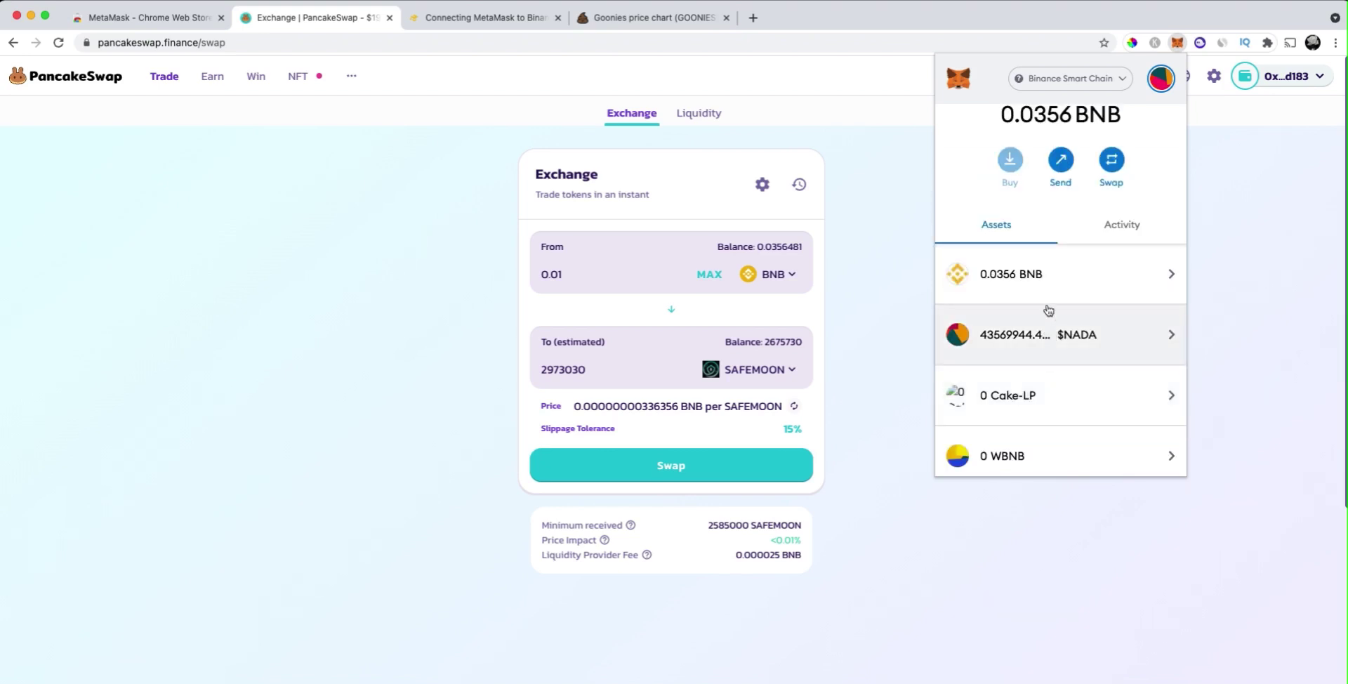
pyautogui.click(1121, 222)
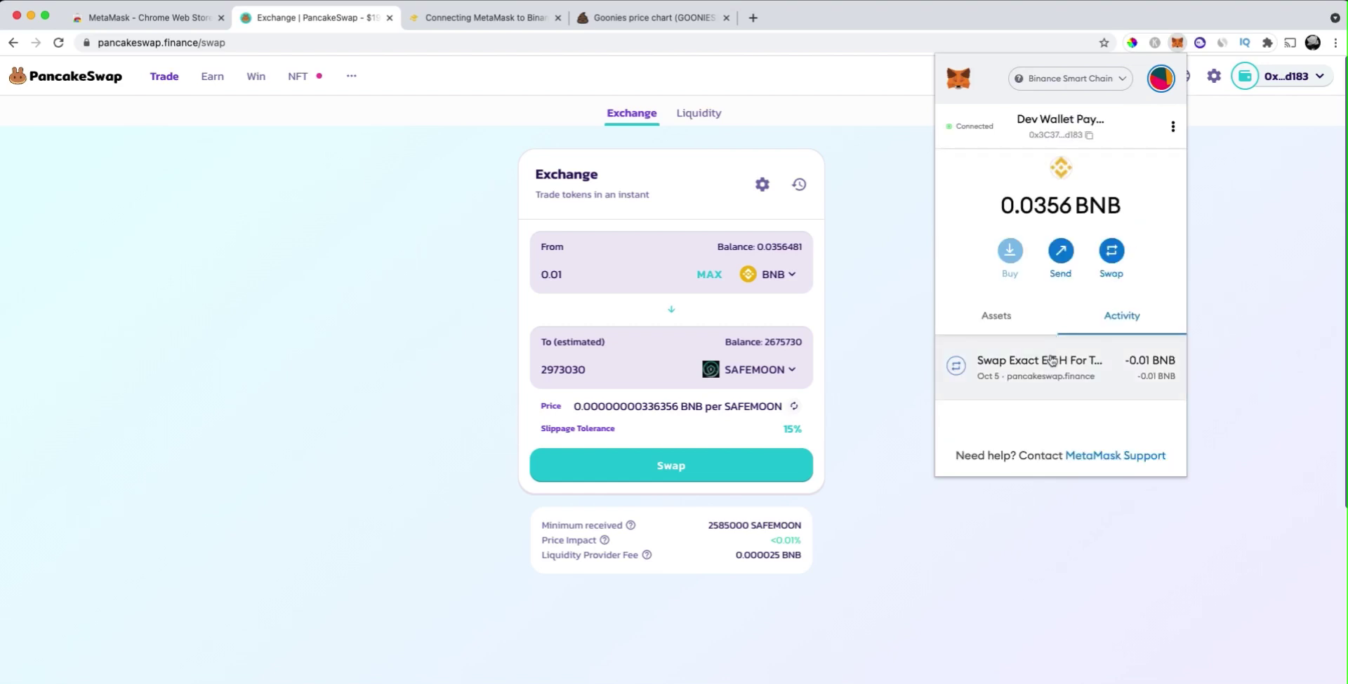
pyautogui.click(1052, 361)
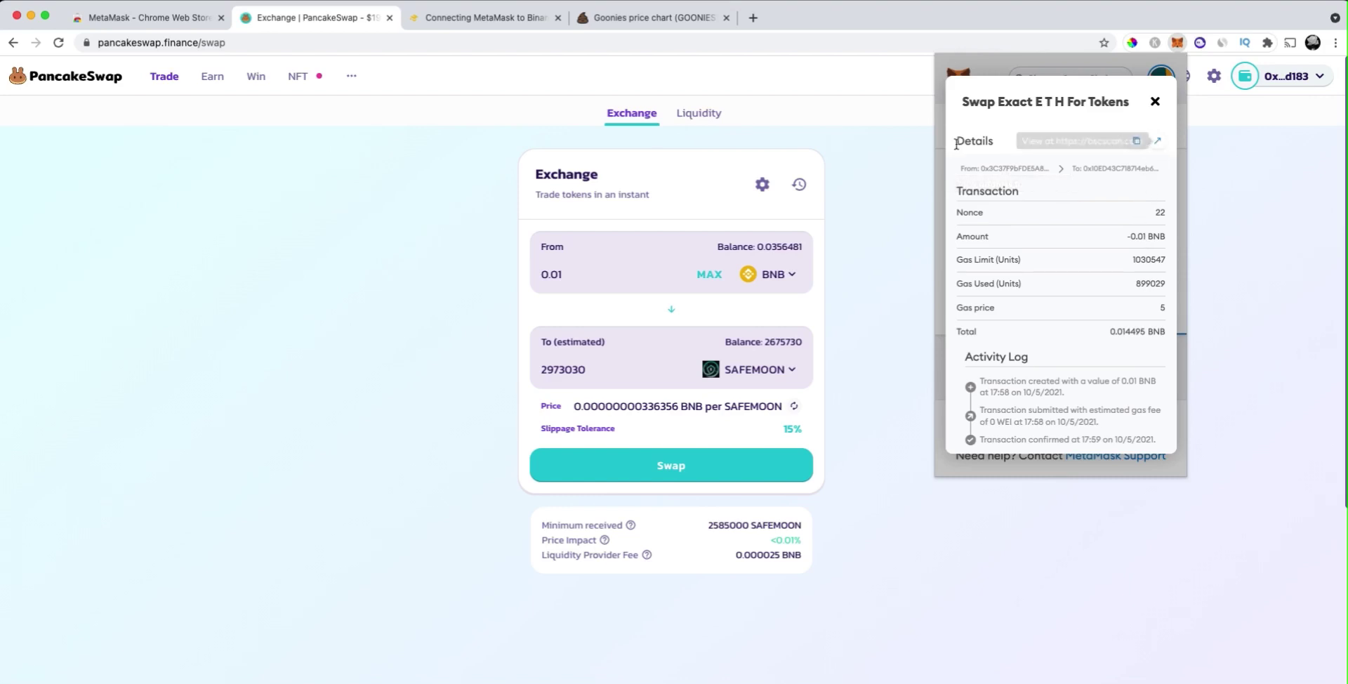
pyautogui.click(1159, 143)
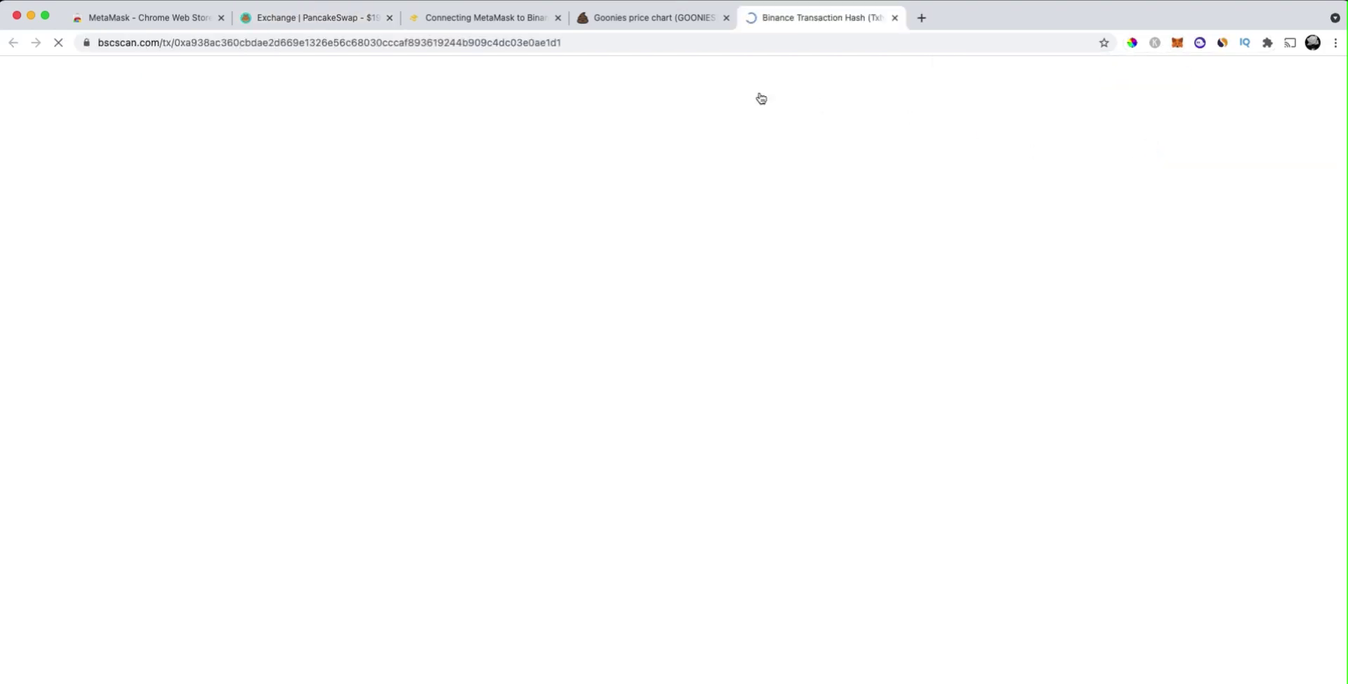
# - Examine the transferred tokens in the transaction details, comparing the Wrapped BNB spent with the SafeMoon received
pyautogui.scroll(-1, 886, 464)
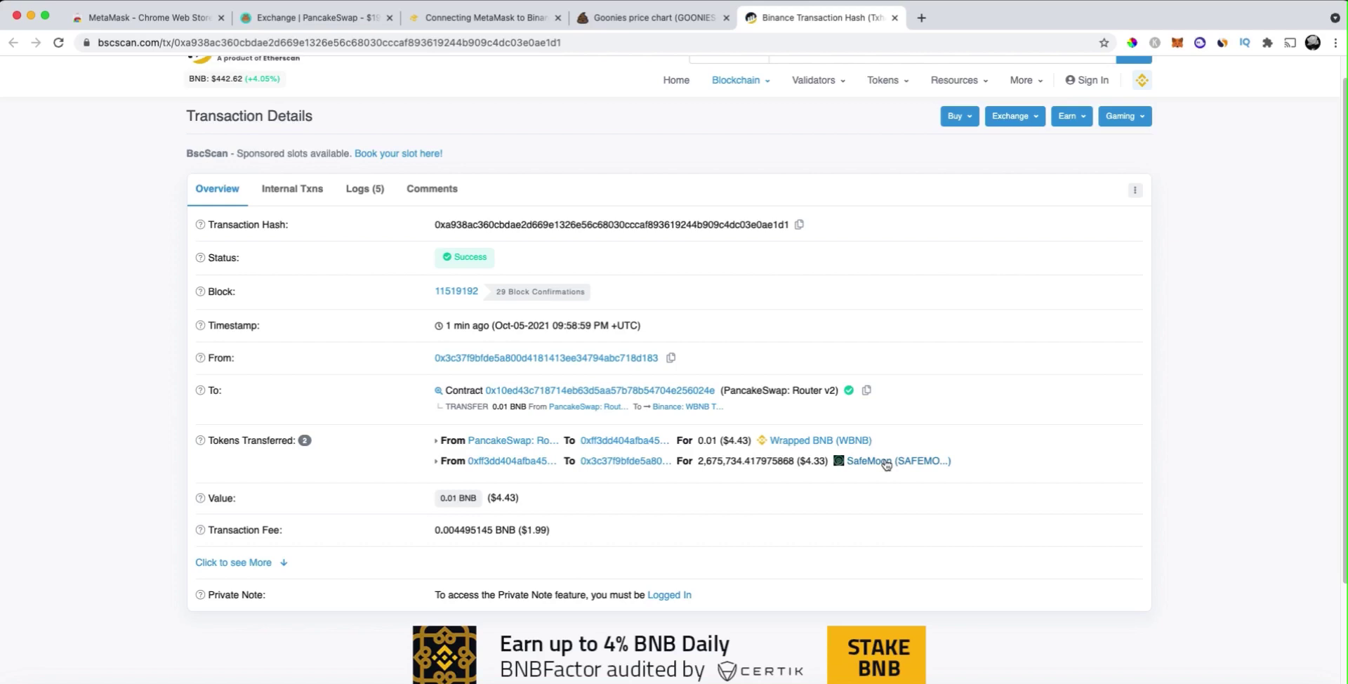
pyautogui.scroll(-1, 726, 434)
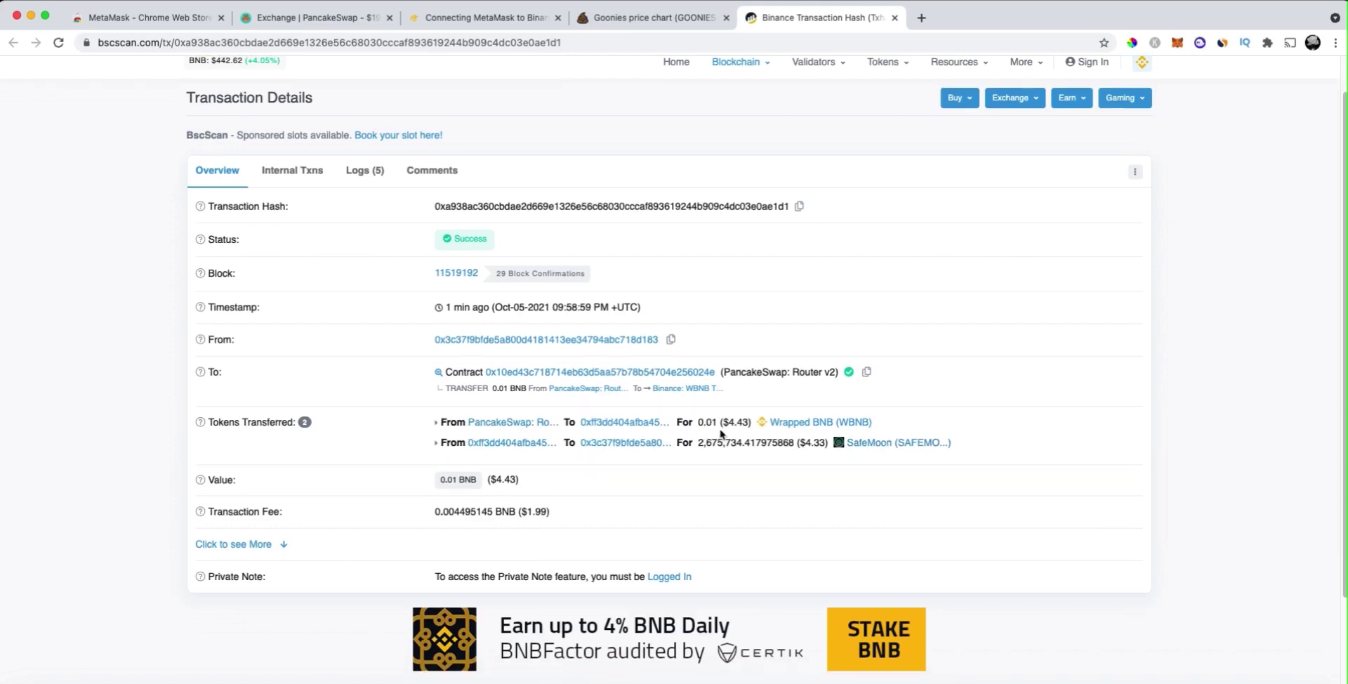
pyautogui.tripleClick(727, 418)
pyautogui.click(836, 414)
pyautogui.click(746, 440)
# - Open the SafeMoon token page from the transaction and copy its contract address
pyautogui.click(898, 445)
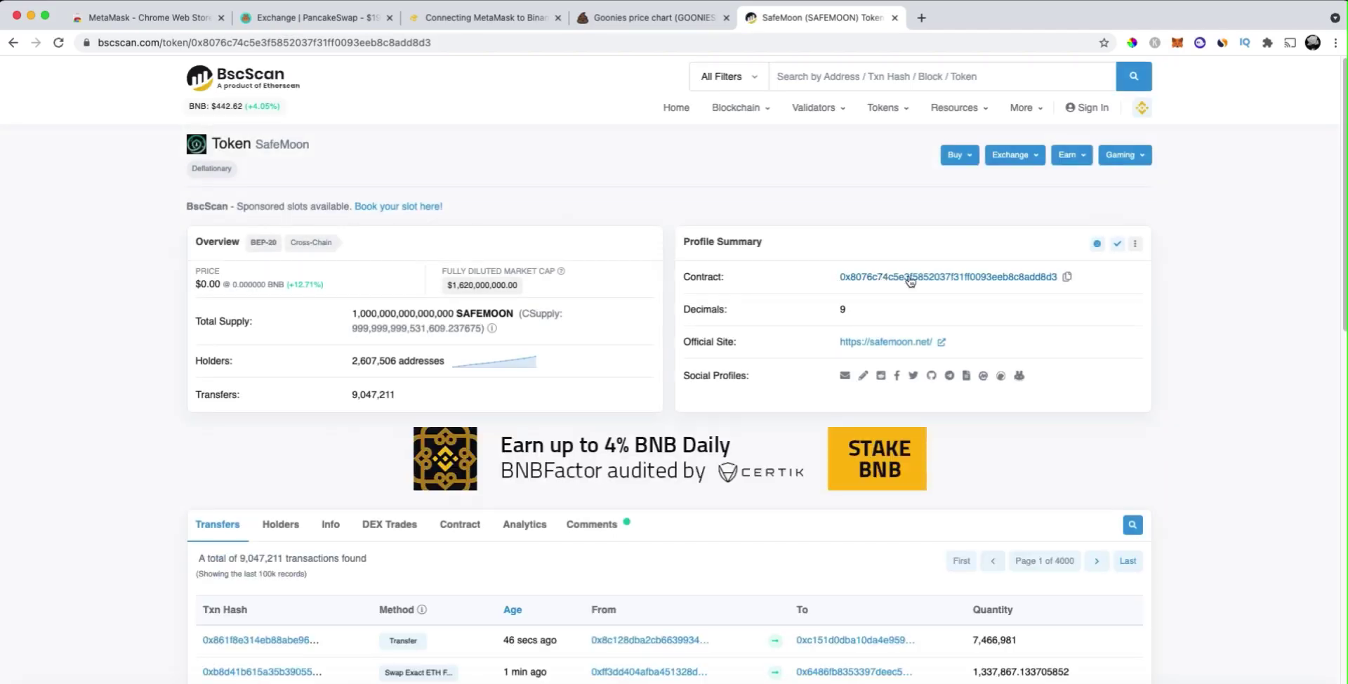
pyautogui.click(1066, 278)
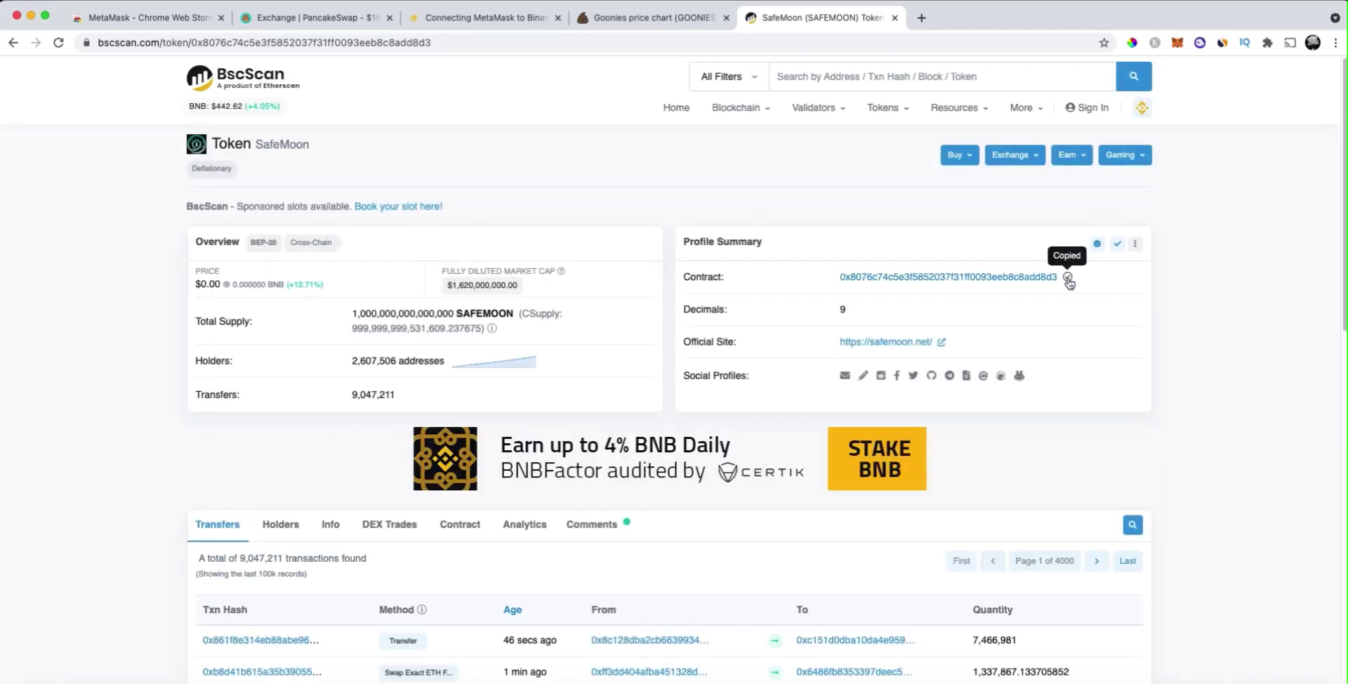
# - Add SAFEMOON as a custom token to the Dev Wallet account in MetaMask using the copied contract address
pyautogui.click(1178, 44)
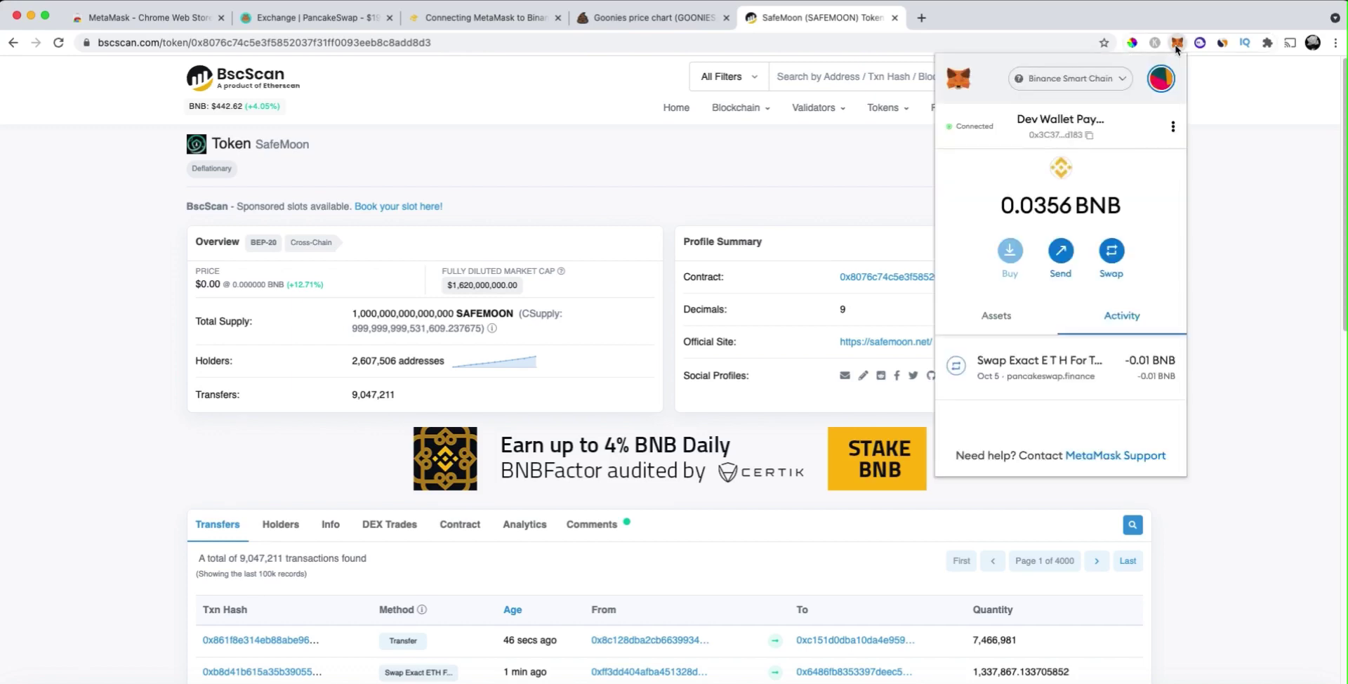
pyautogui.click(988, 316)
pyautogui.scroll(-3, 1046, 393)
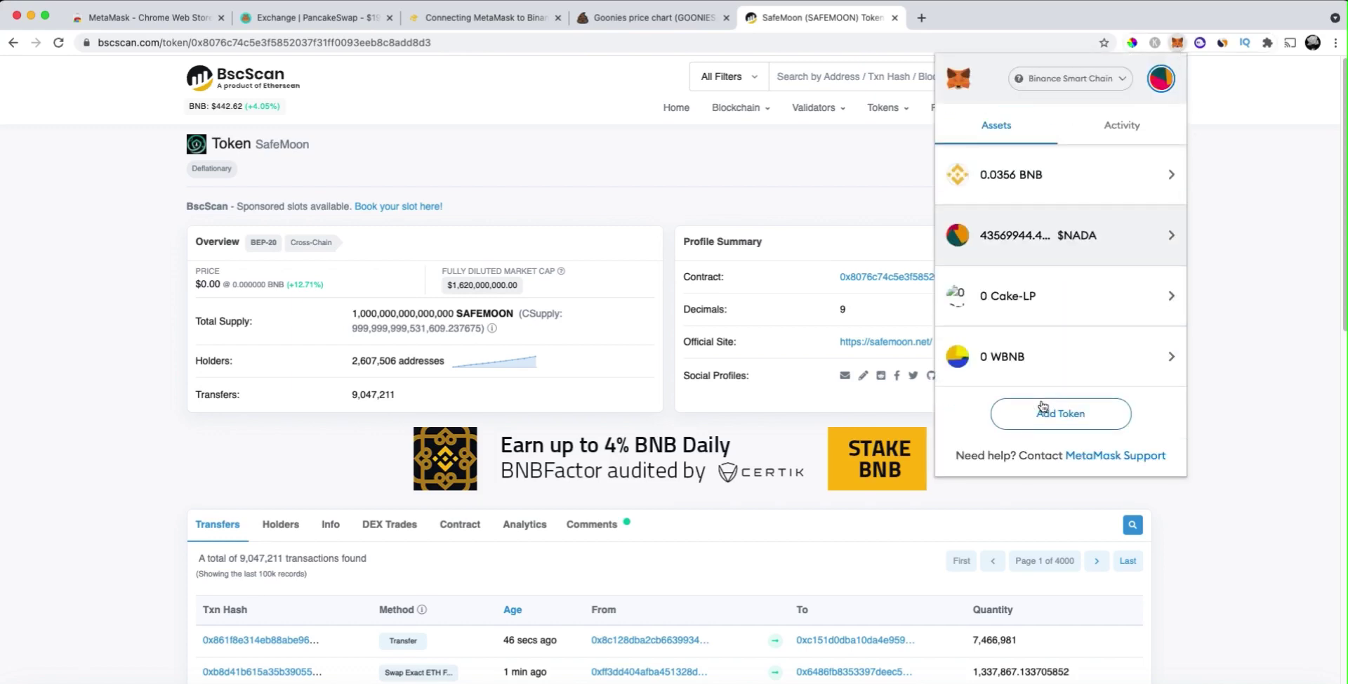
pyautogui.click(1049, 416)
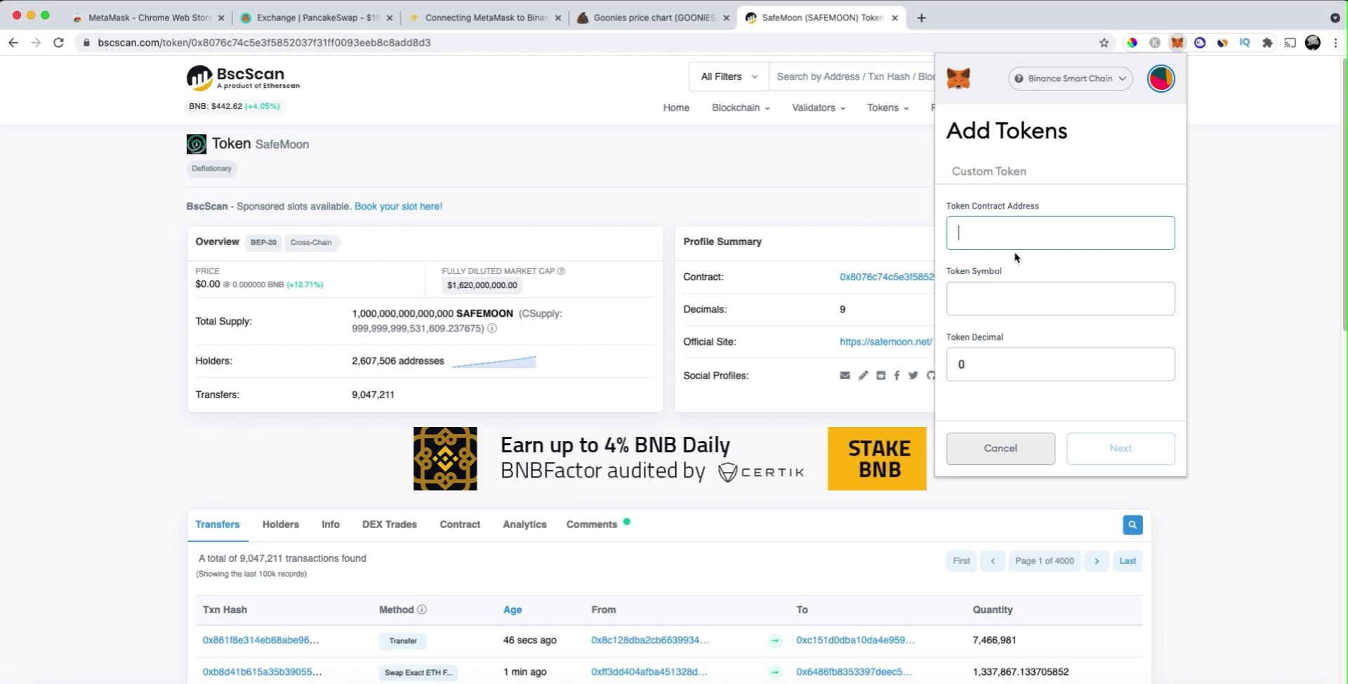
pyautogui.press('super+v')
pyautogui.click(1116, 447)
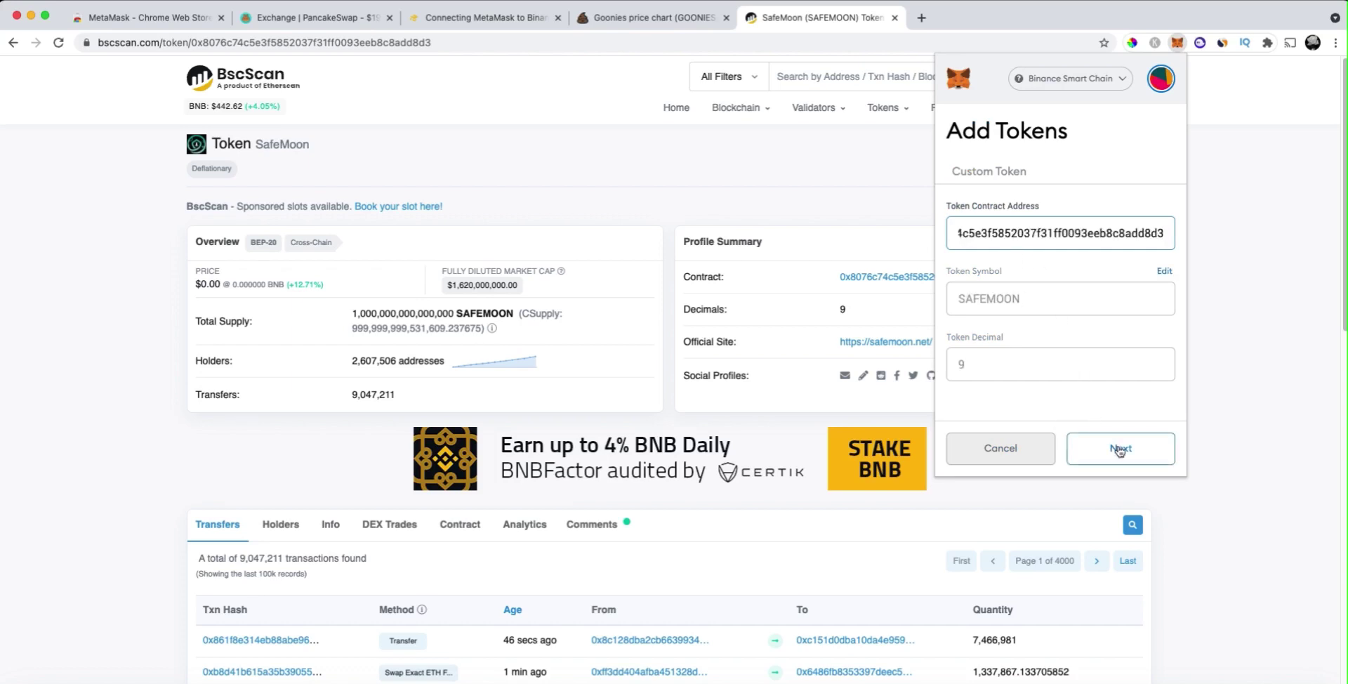
pyautogui.click(1120, 449)
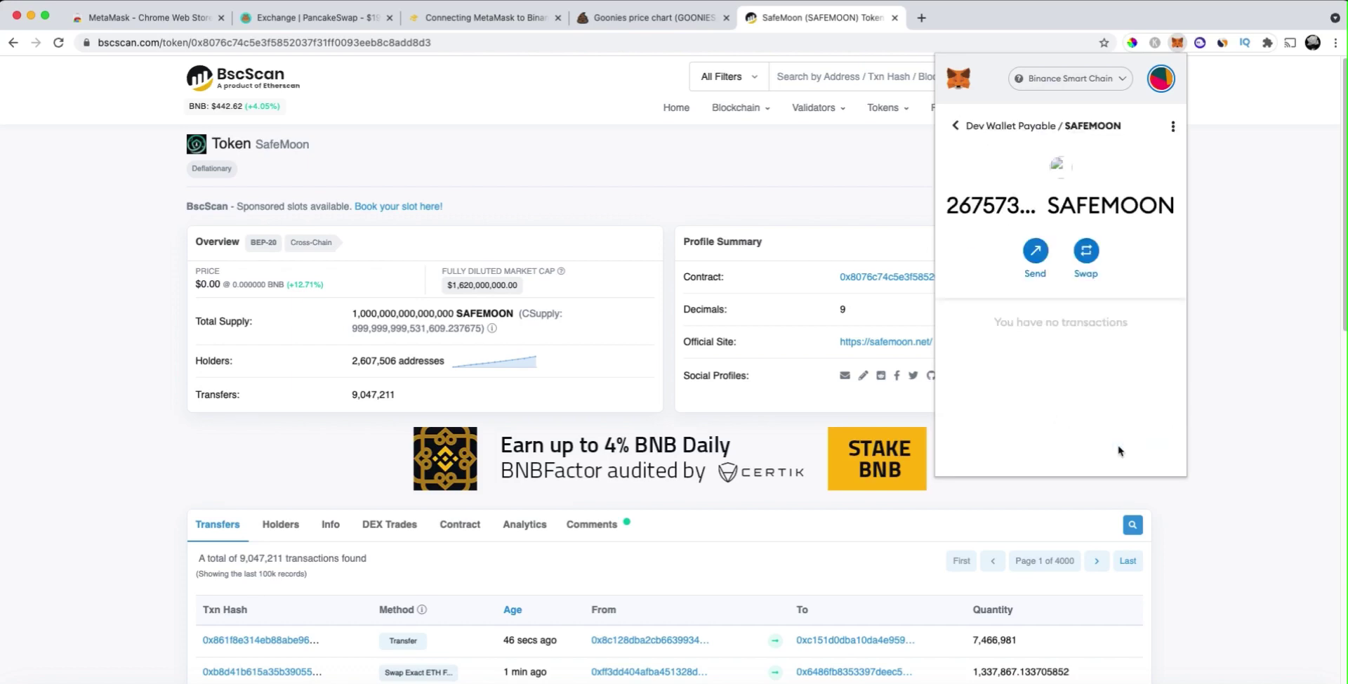
# - Find SAFEMOON in the Dev Wallet account's asset list, view its holding, and close the wallet
pyautogui.click(955, 127)
pyautogui.scroll(-5, 1060, 393)
pyautogui.scroll(-2, 1052, 428)
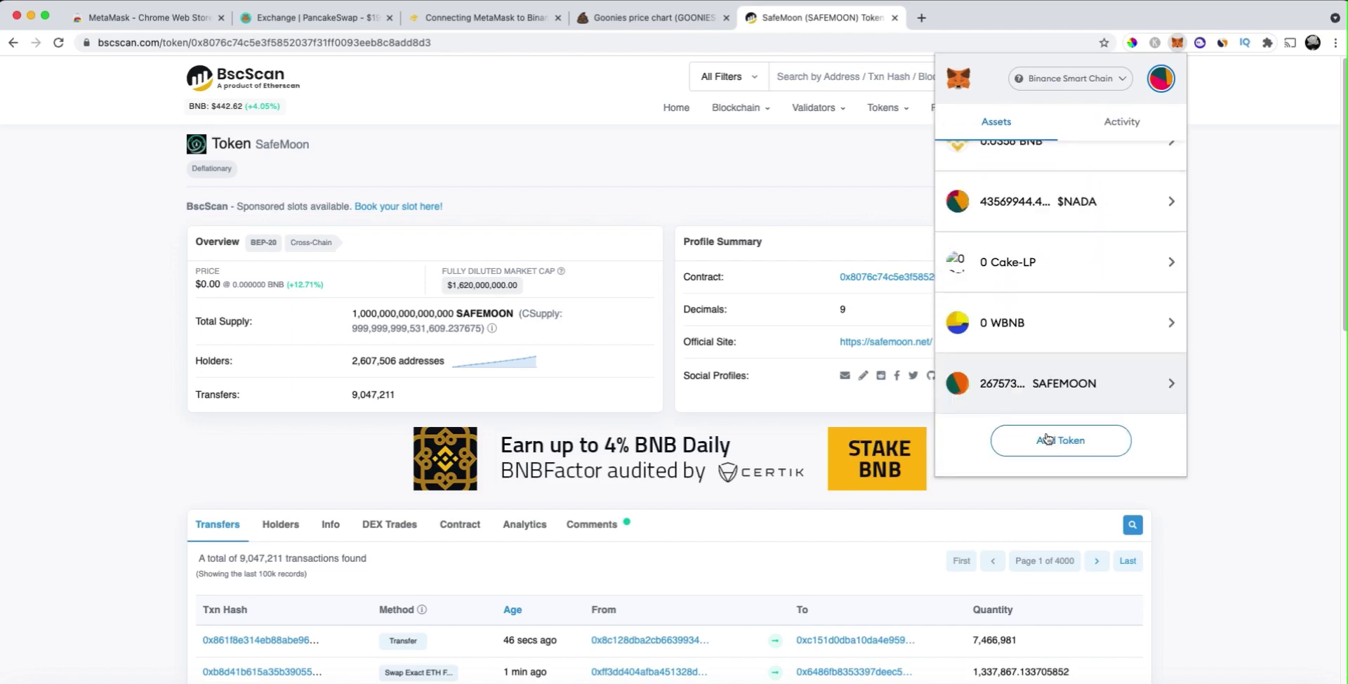
pyautogui.click(1007, 375)
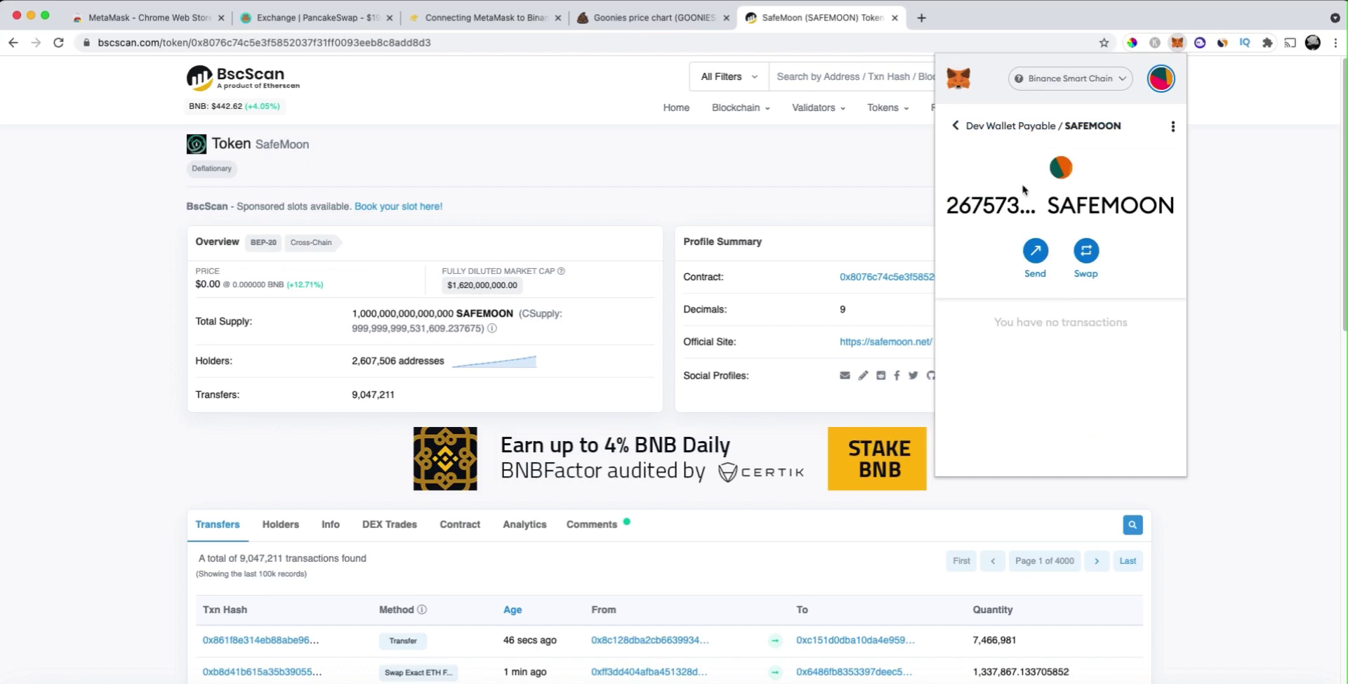
pyautogui.moveTo(943, 215); pyautogui.dragTo(890, 220)
pyautogui.click(668, 176)
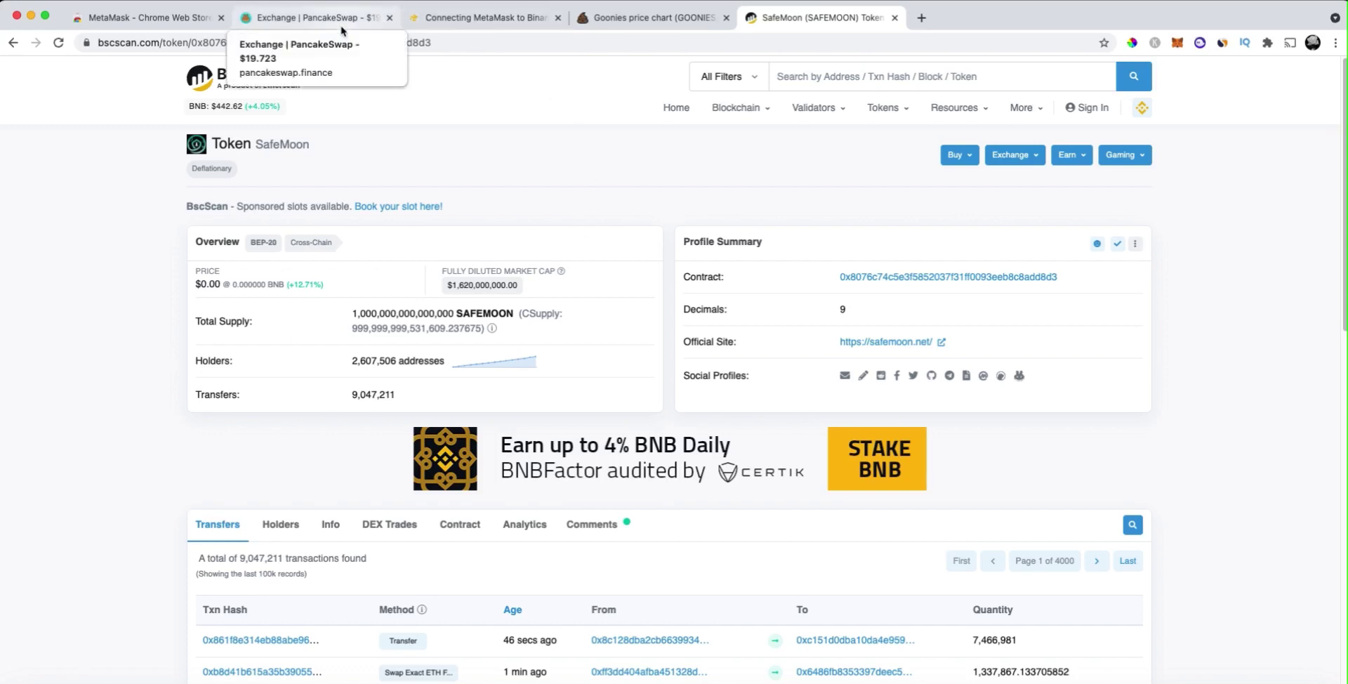
# - Return to the PancakeSwap exchange and review the slippage tolerance in the swap settings
pyautogui.click(342, 31)
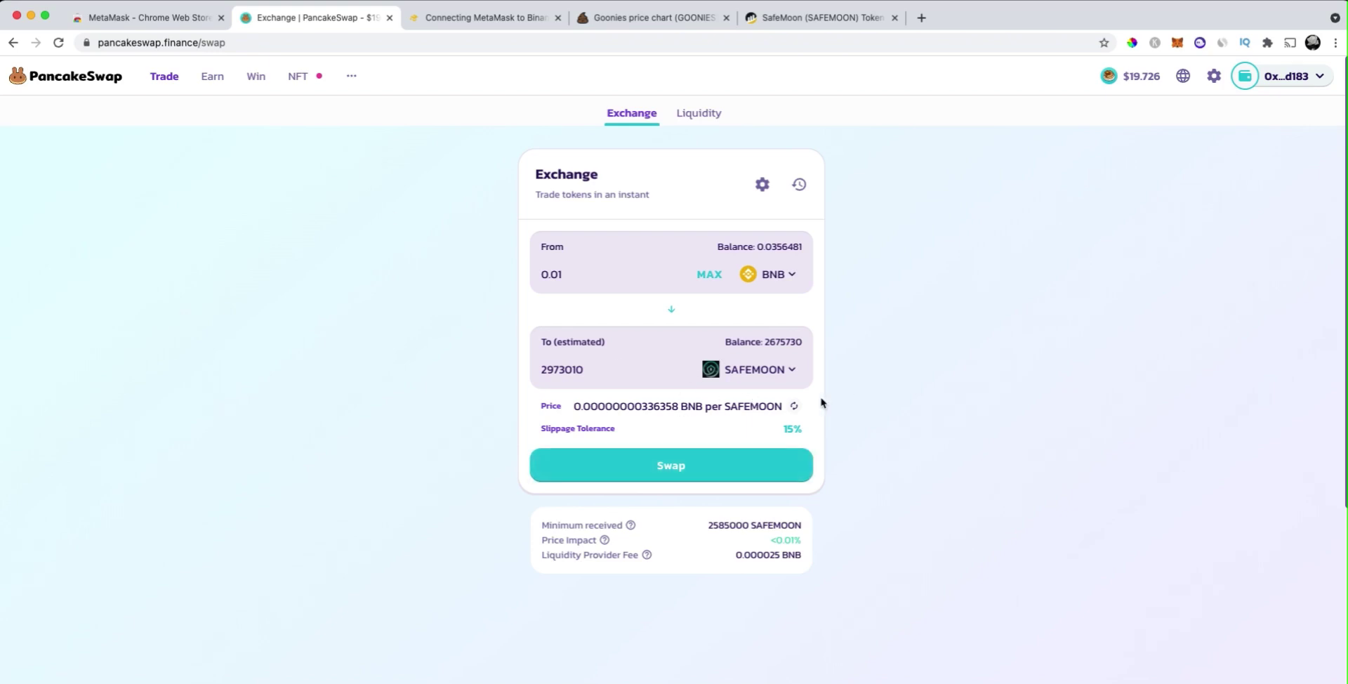
pyautogui.click(760, 188)
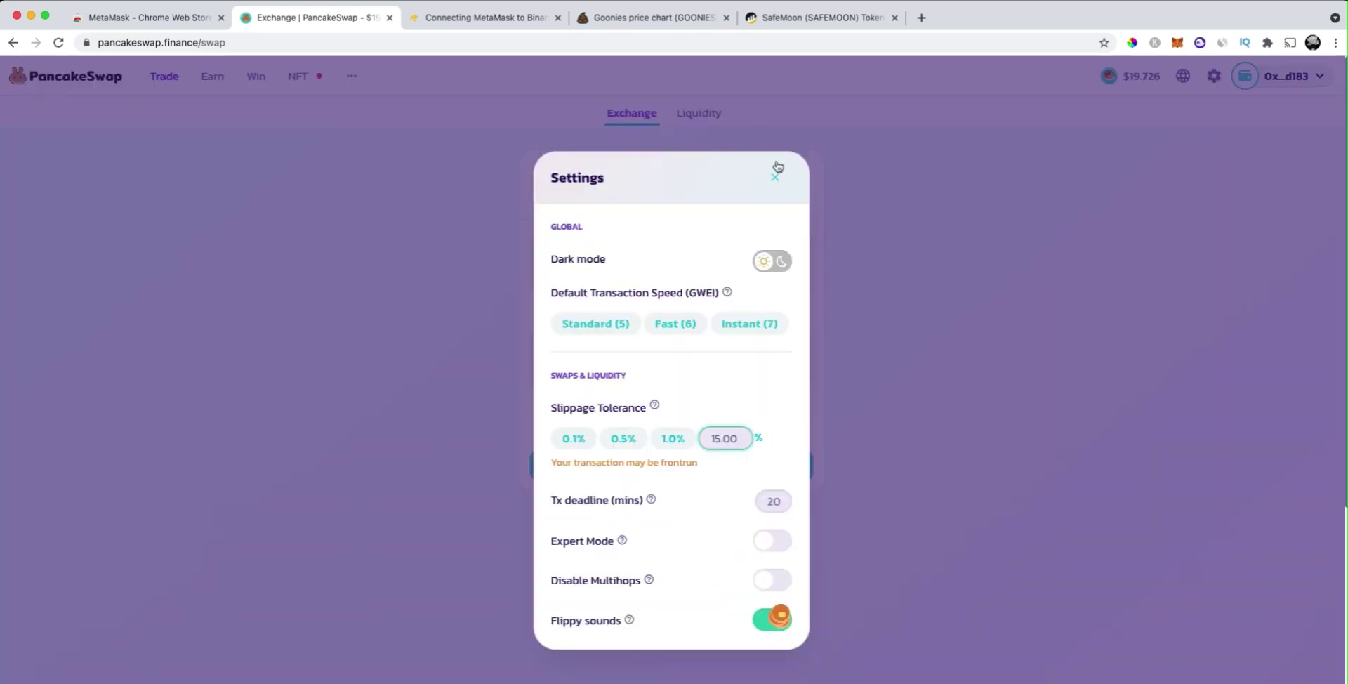
pyautogui.click(810, 188)
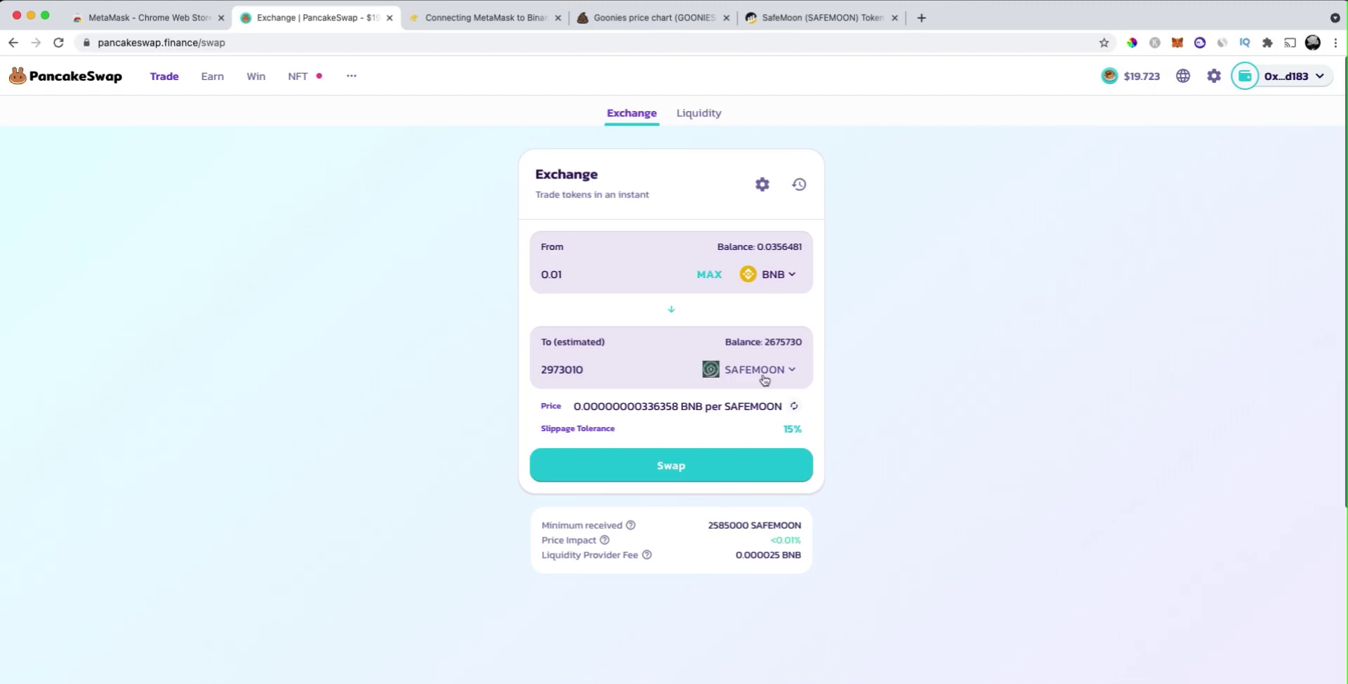
# - Switch to the PooCoin charts page, review the connected wallet's token holdings, and load new tokens
pyautogui.click(656, 18)
pyautogui.scroll(-1, 456, 230)
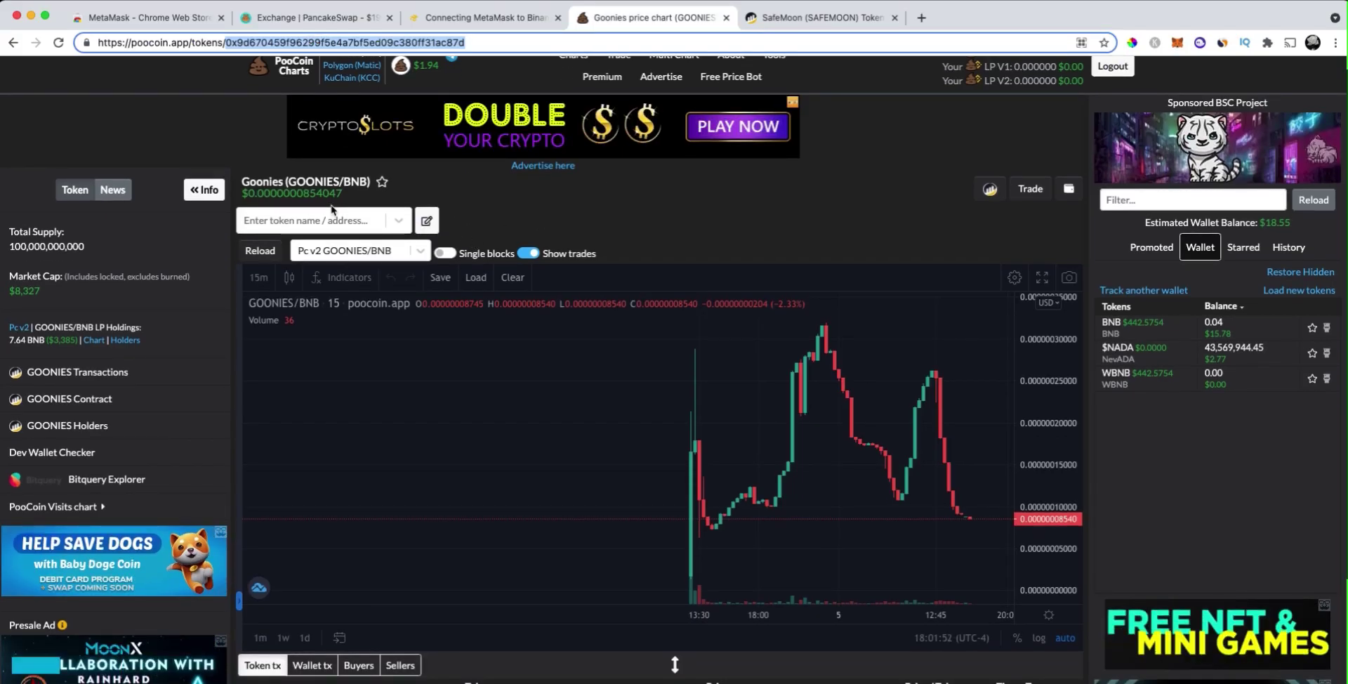
pyautogui.click(1039, 237)
pyautogui.scroll(1, 1053, 225)
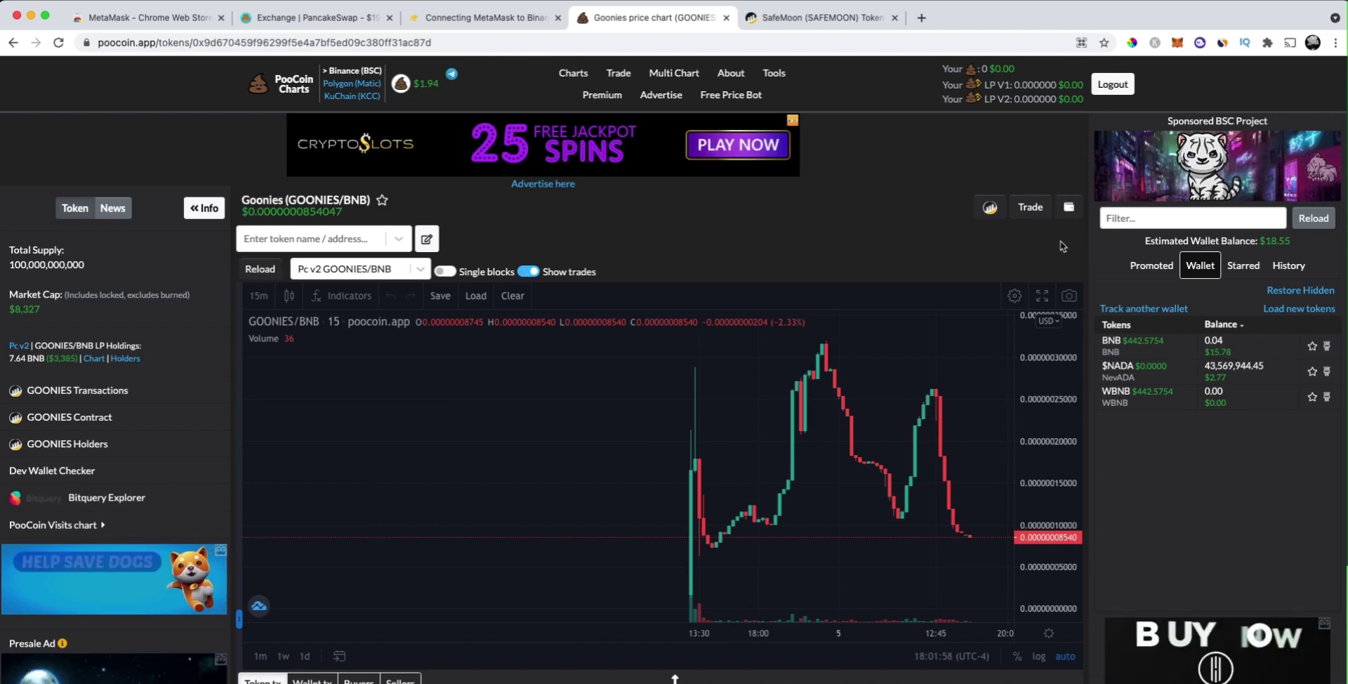
pyautogui.click(1068, 207)
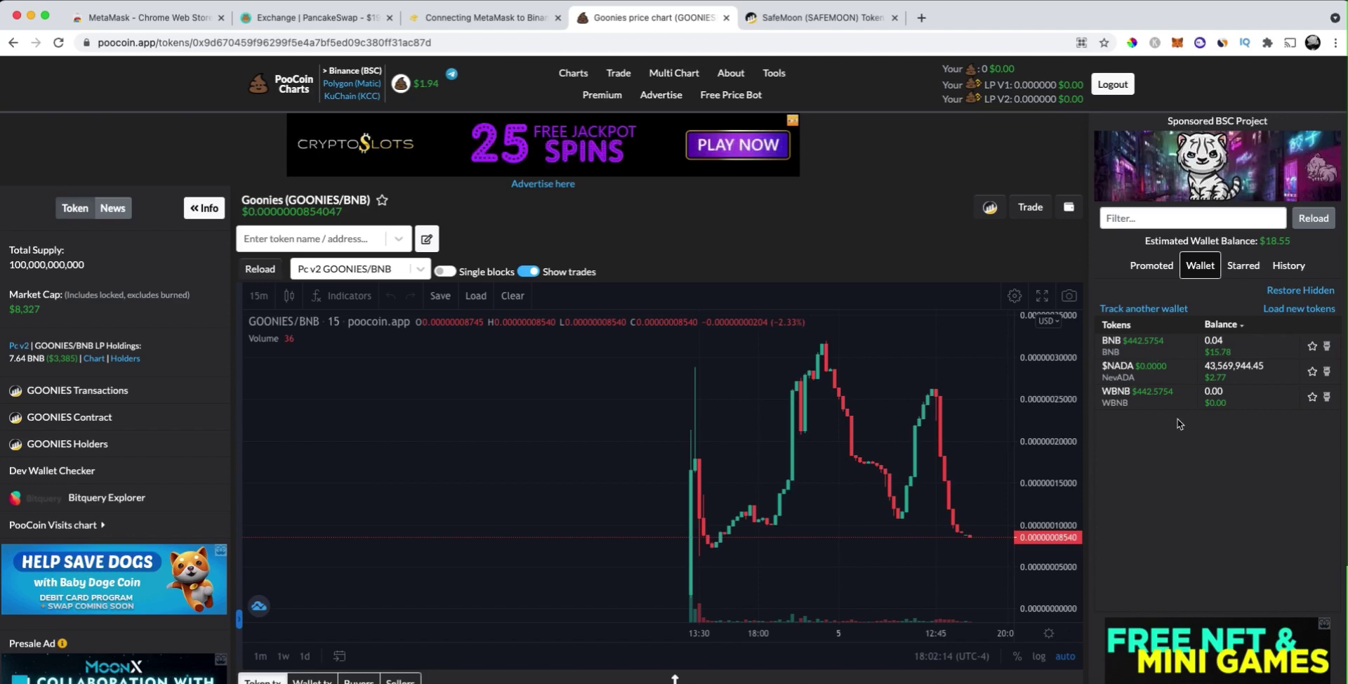
pyautogui.click(1299, 309)
pyautogui.click(1204, 270)
# - Open the $NADA chart from the wallet holdings and check the token balance and its dollar value
pyautogui.click(1117, 365)
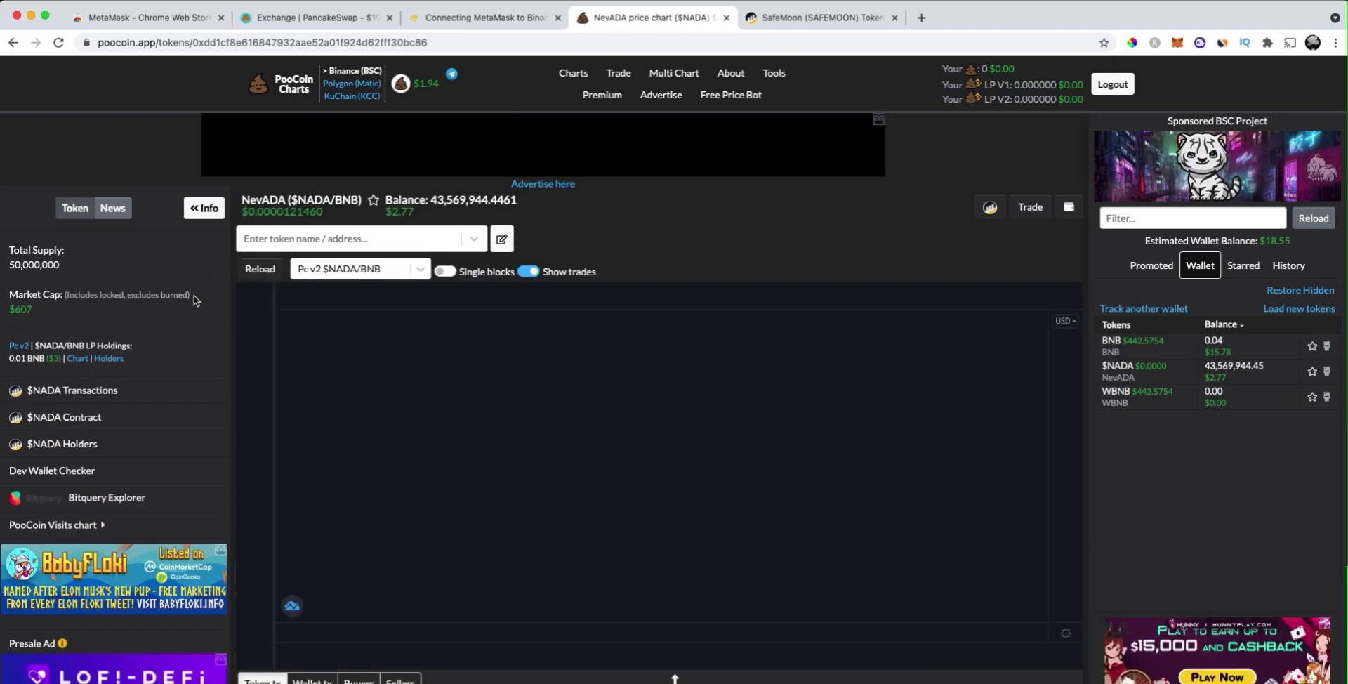
pyautogui.scroll(-1, 196, 301)
pyautogui.scroll(1, 196, 300)
pyautogui.tripleClick(380, 210)
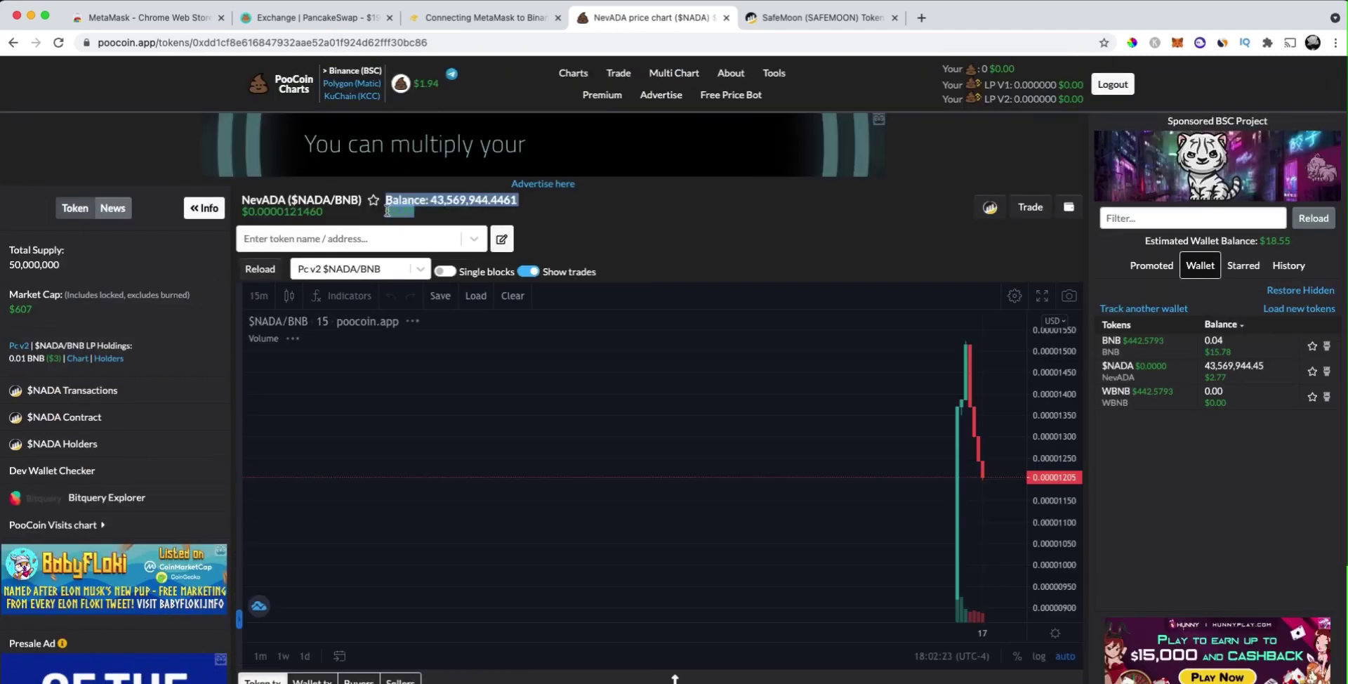
pyautogui.click(538, 227)
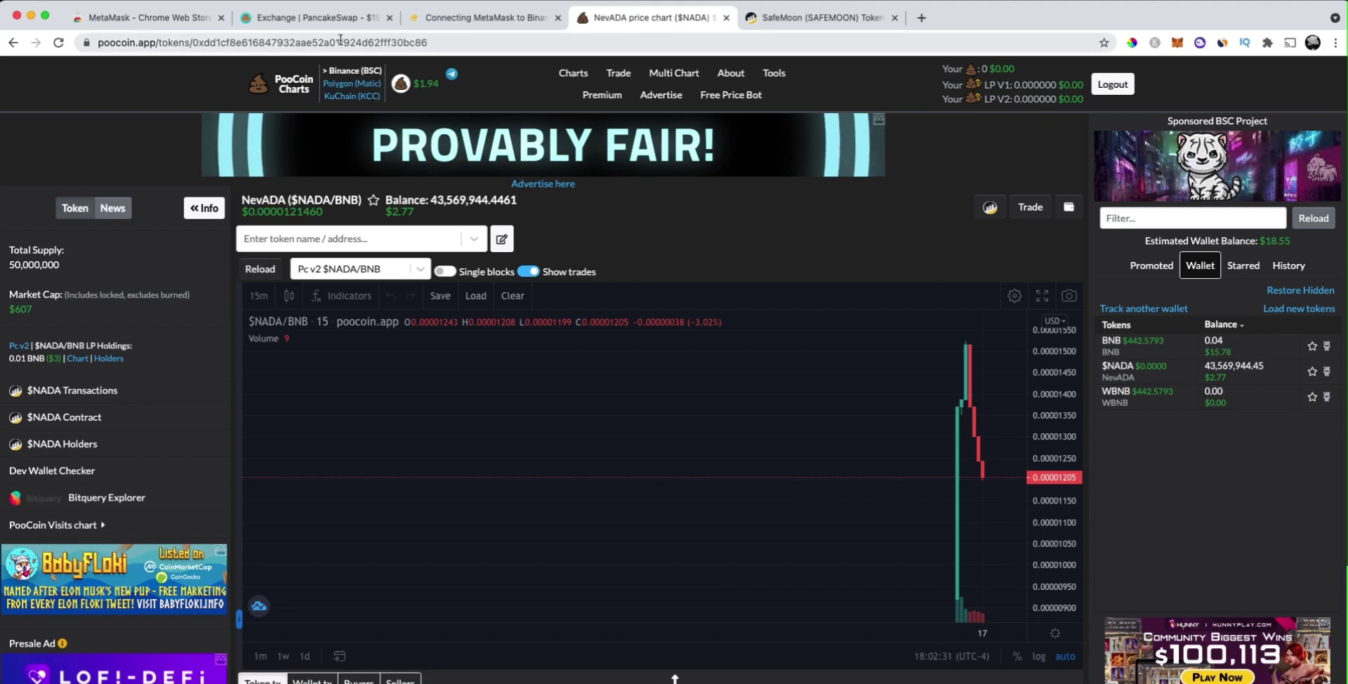
# - Find SafeMoon on PooCoin by the copied contract address, open its chart, and check the balance's dollar value
pyautogui.click(370, 238)
pyautogui.press('super+v')
pyautogui.press('Home')
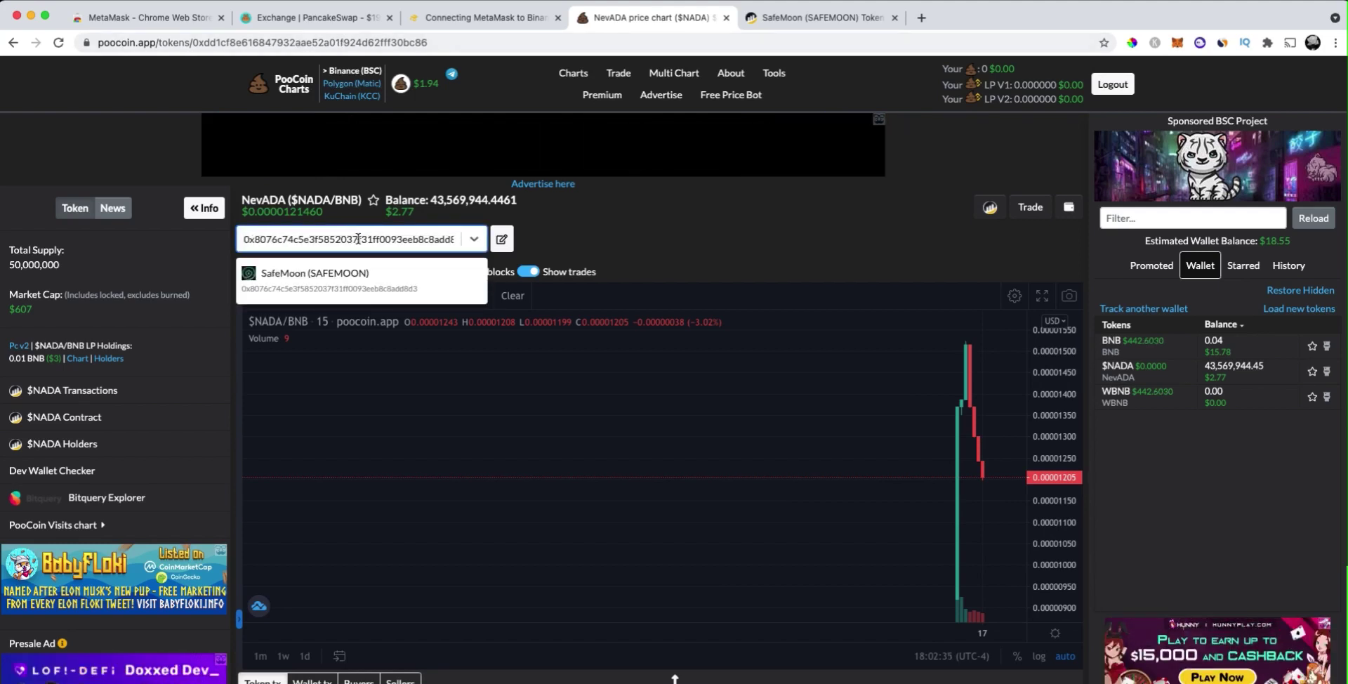
pyautogui.click(303, 289)
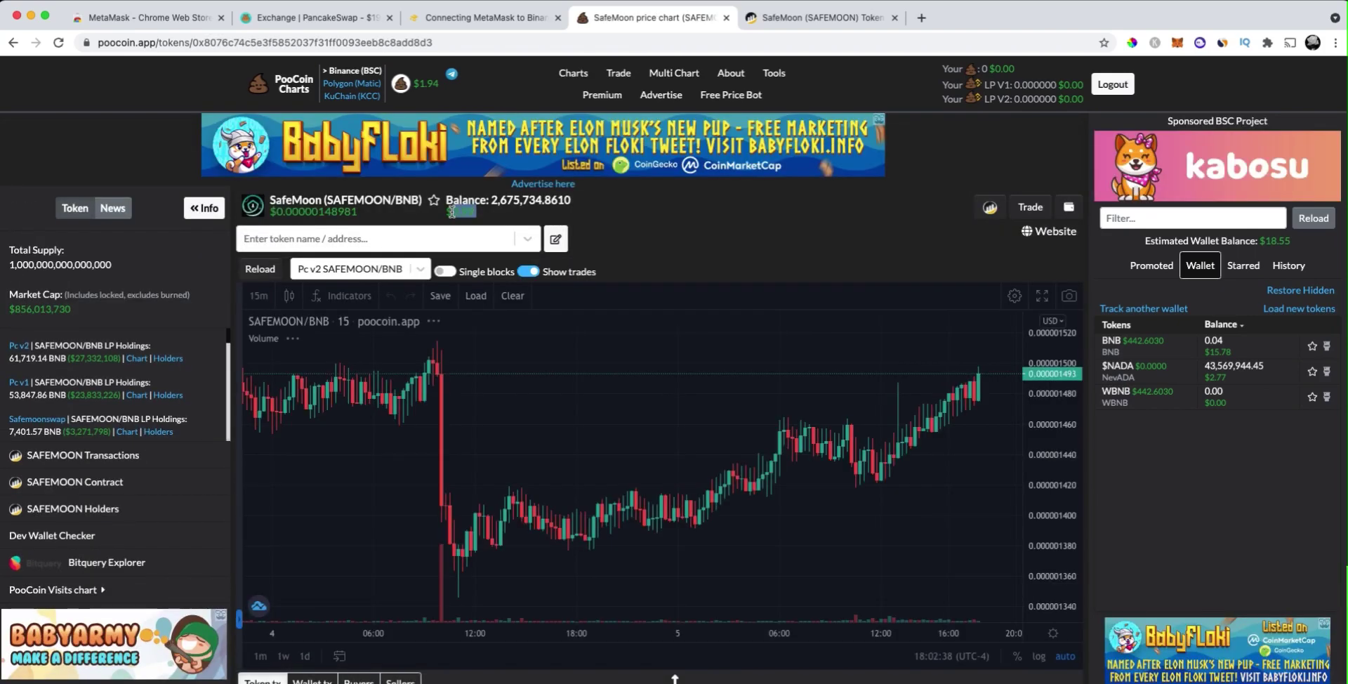
pyautogui.moveTo(476, 212); pyautogui.dragTo(450, 215)
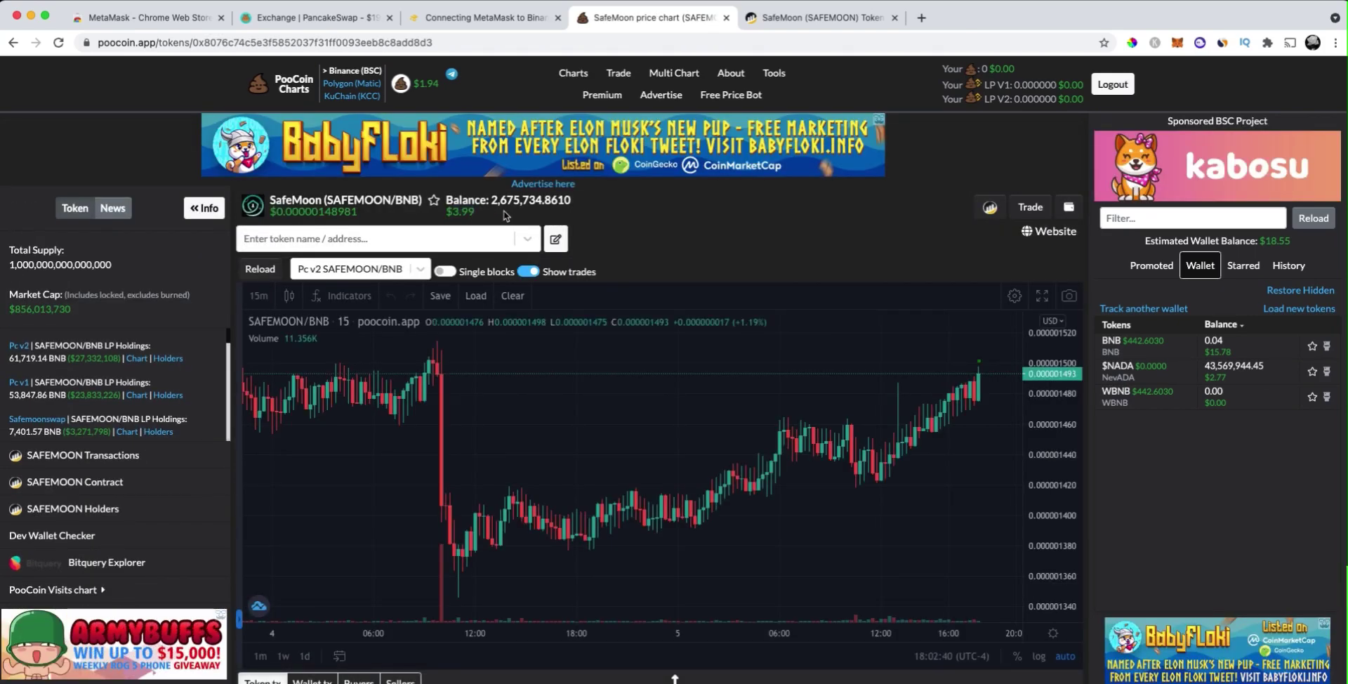